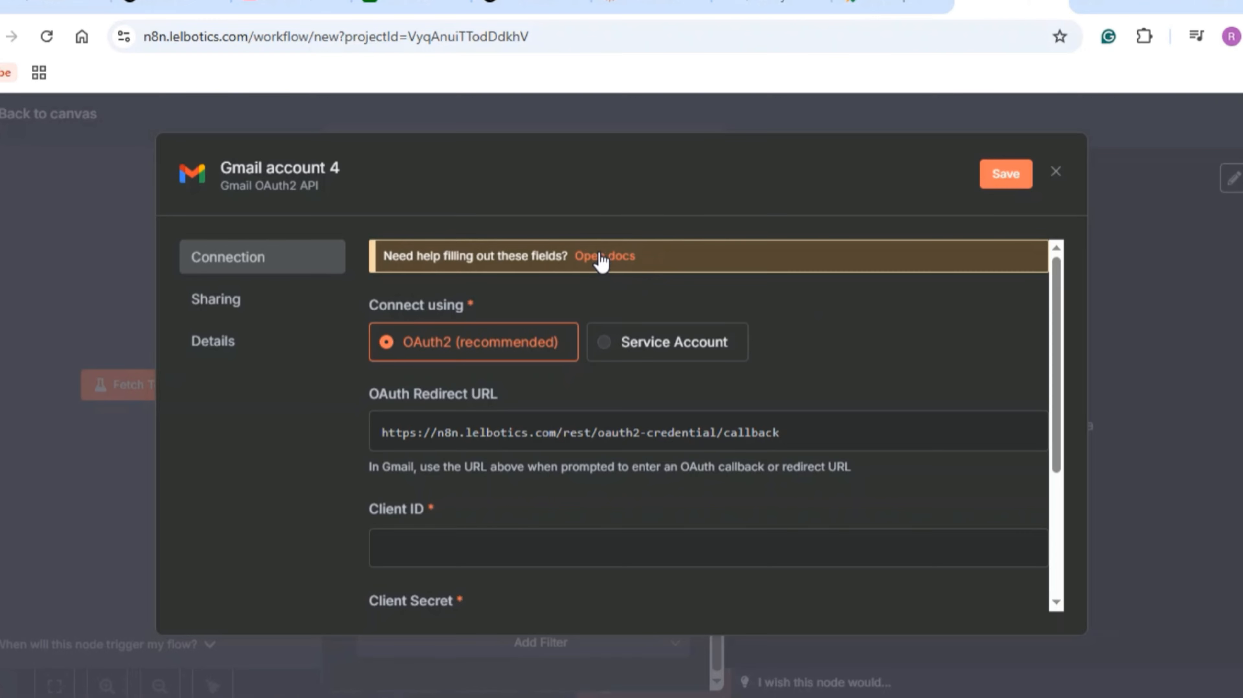
- Open the n8n Google OAuth2 setup docs and load console.cloud.google.com in a new tab
left_click(603, 259)
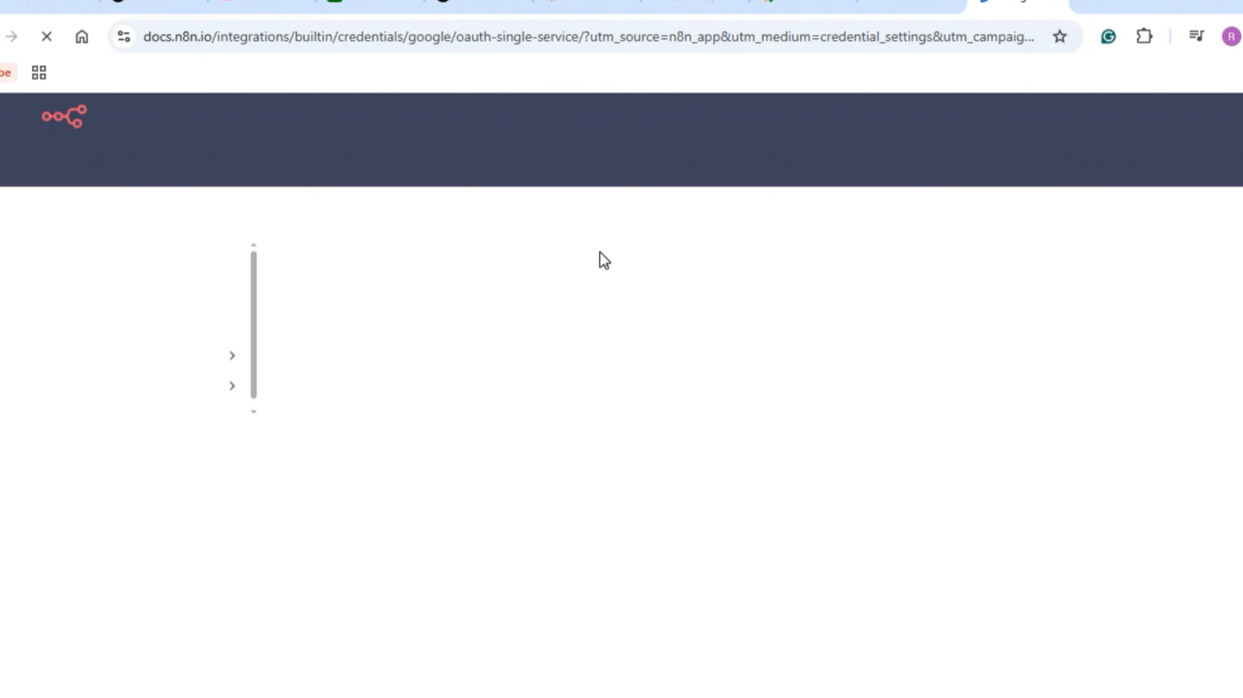
scroll(583, 444, "down", 6)
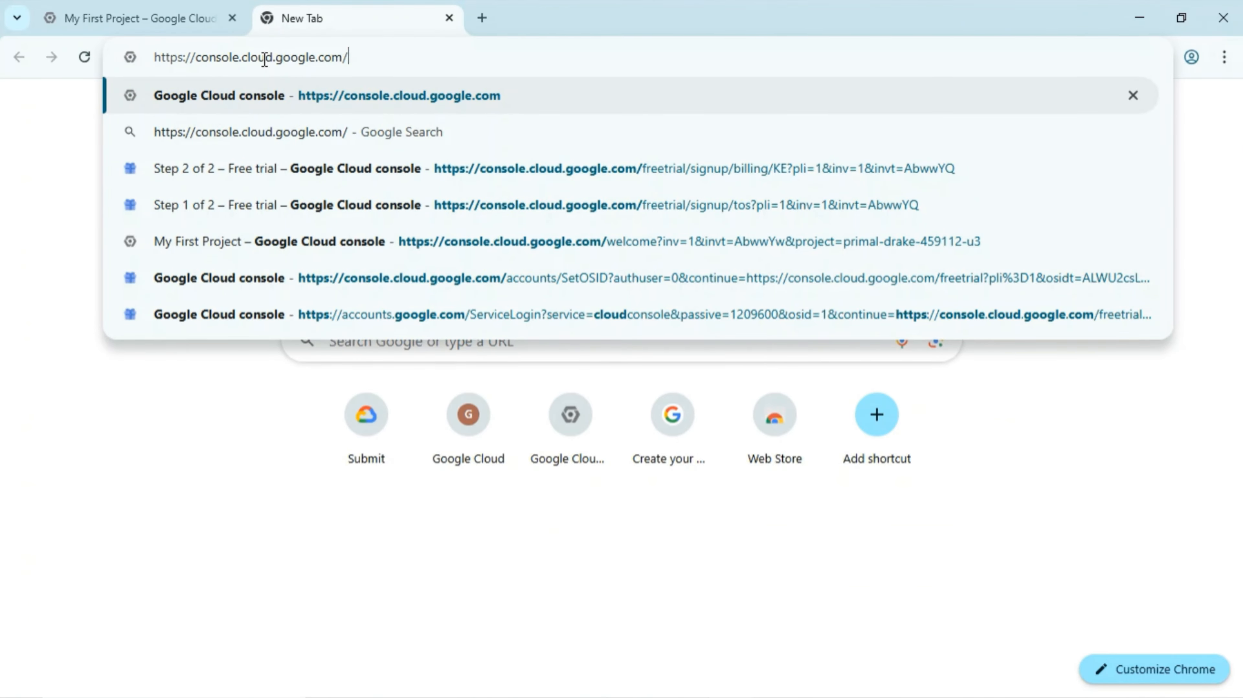
key("Return")
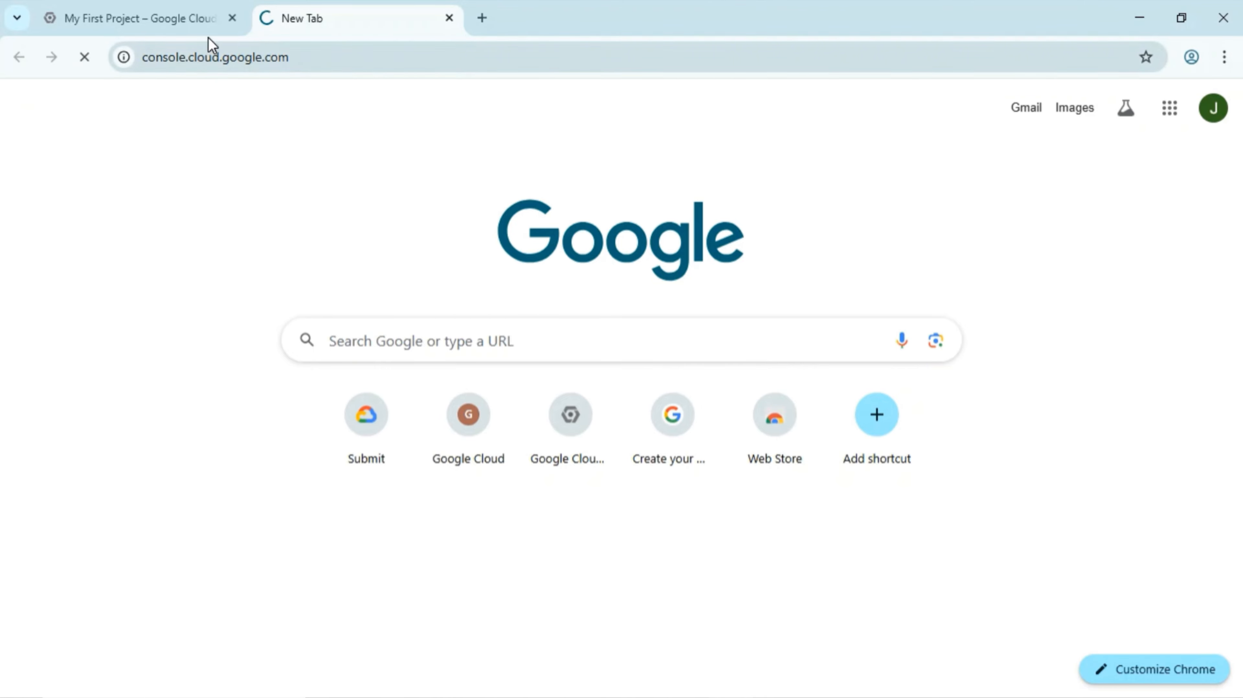
- Create a Google Cloud project named 'N8n credentials' with no organization
left_click(449, 18)
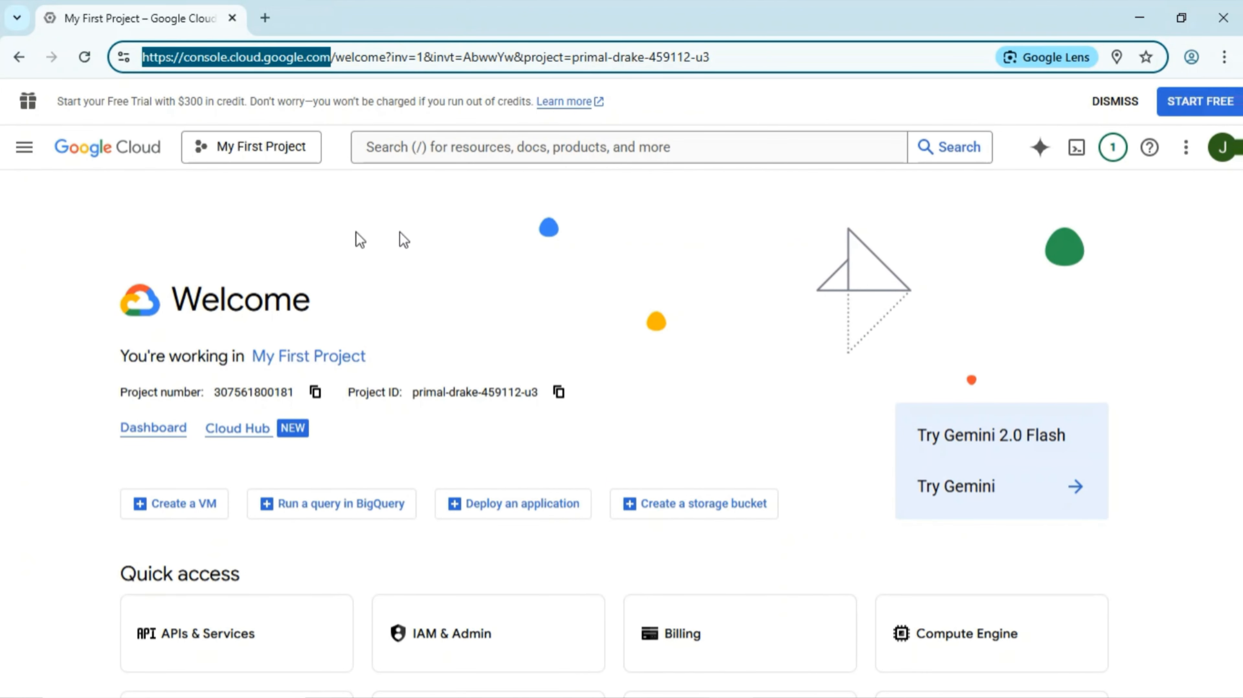
left_click(288, 157)
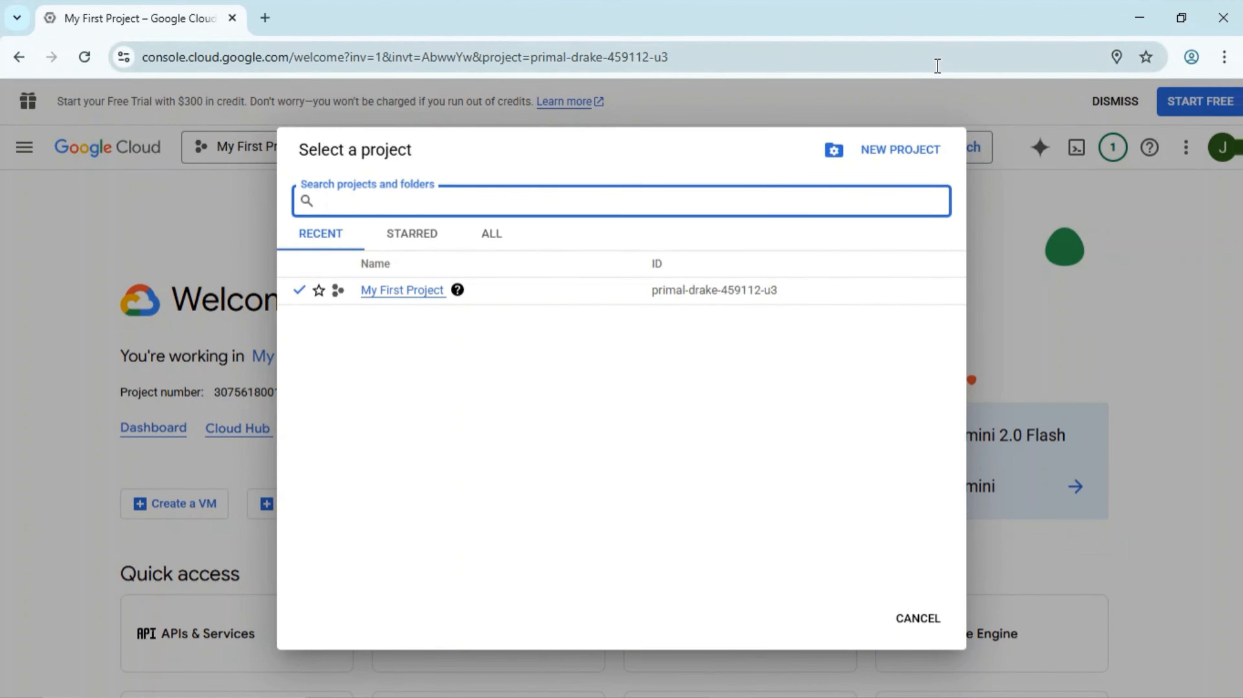
left_click(876, 156)
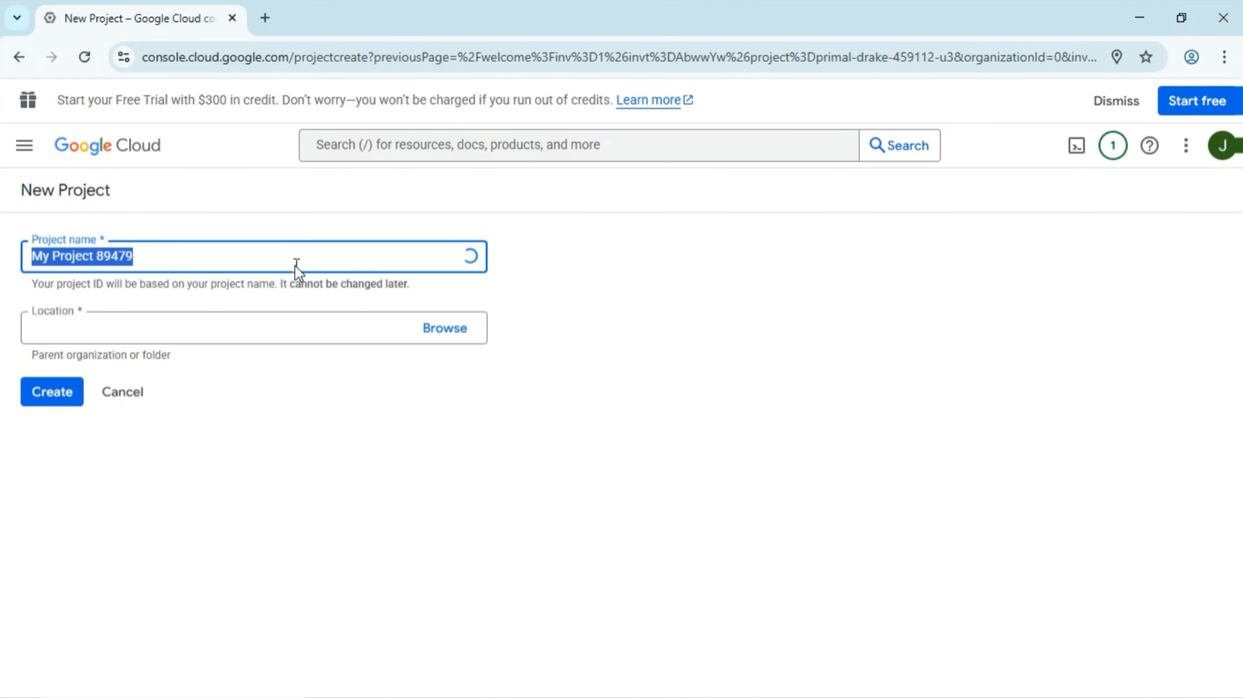
type("N8n")
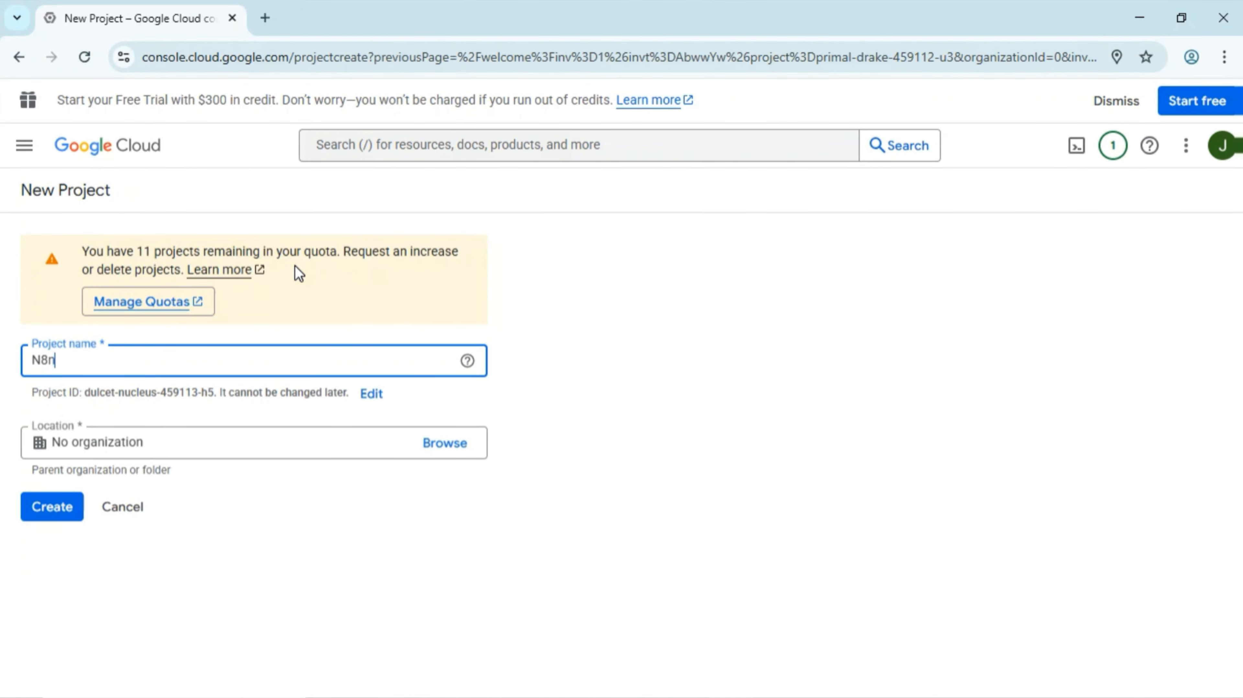
type(" credentials")
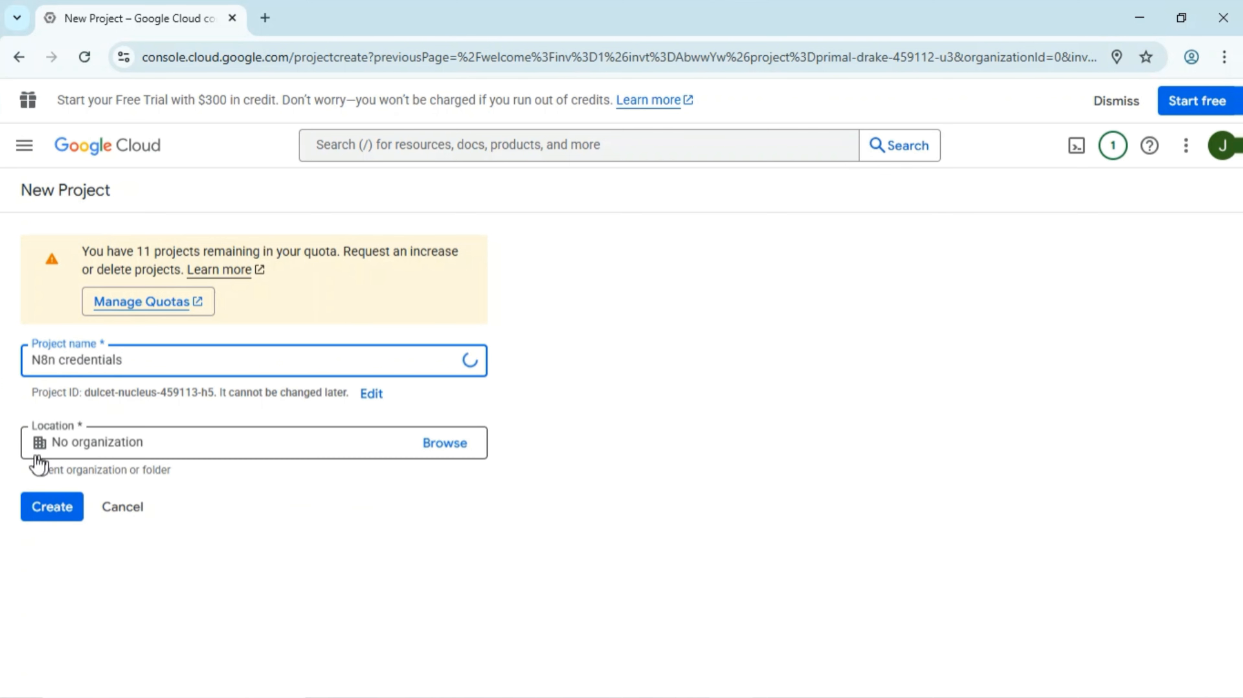
left_click(64, 513)
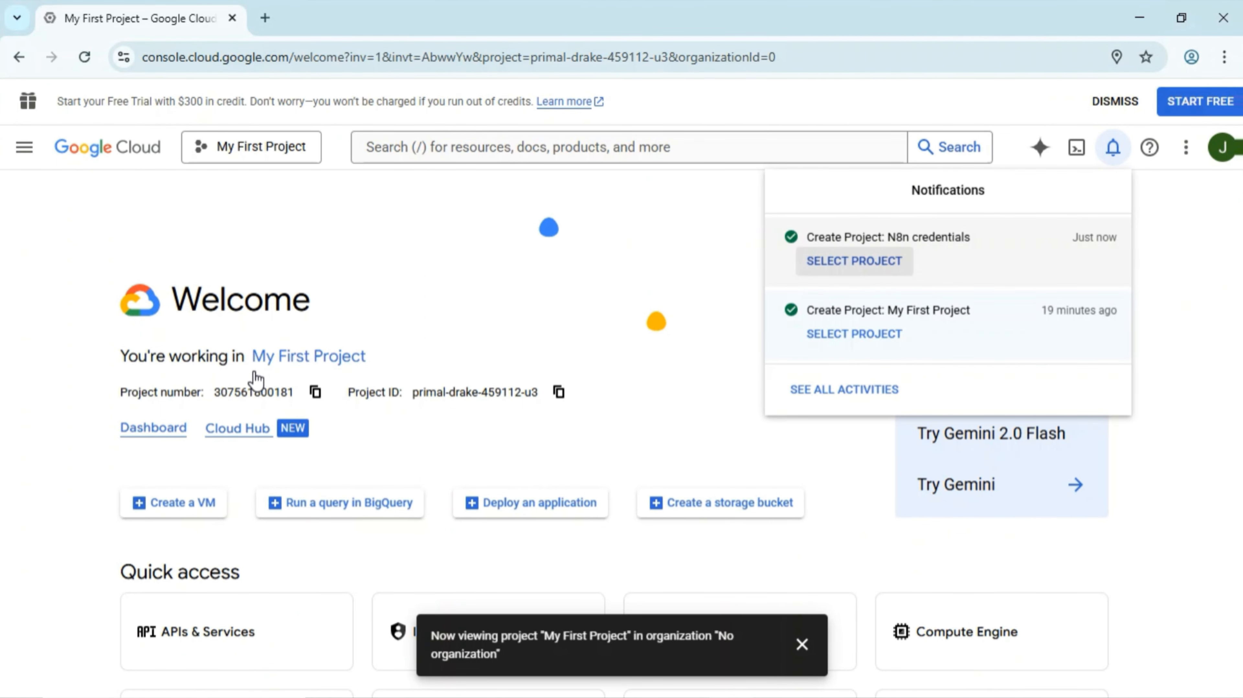
- Switch to the N8n credentials project and go to APIs & Services > Enabled APIs & services
left_click(652, 236)
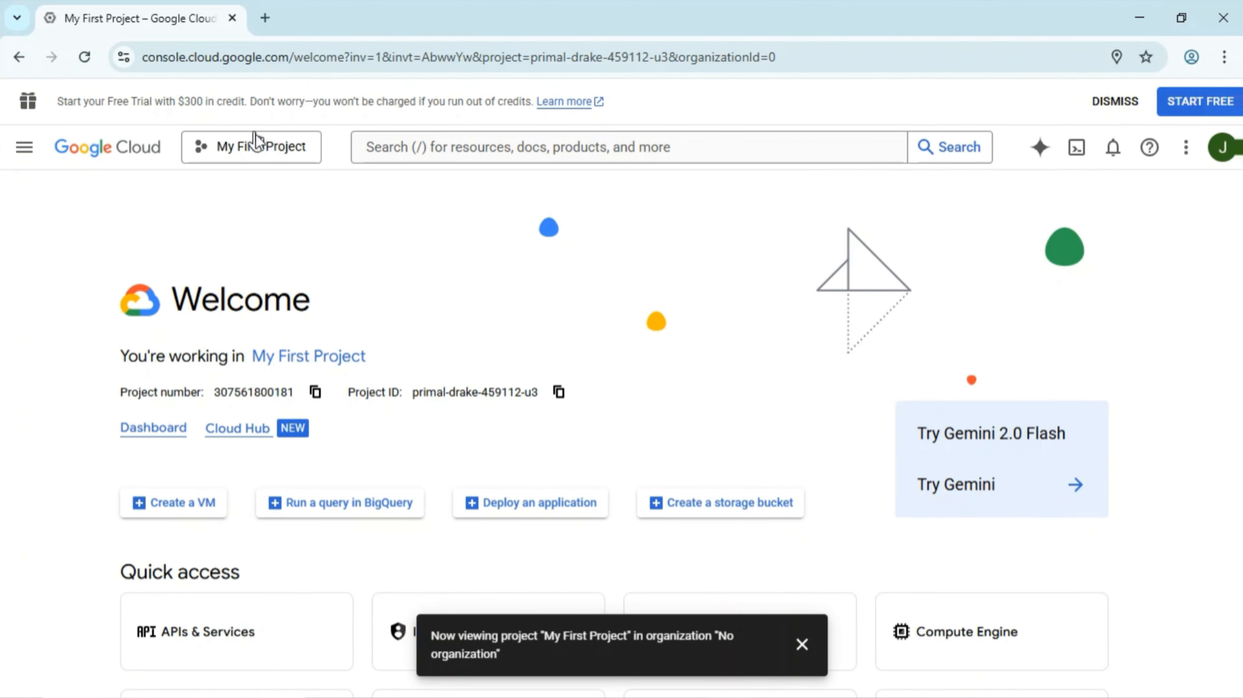
left_click(269, 149)
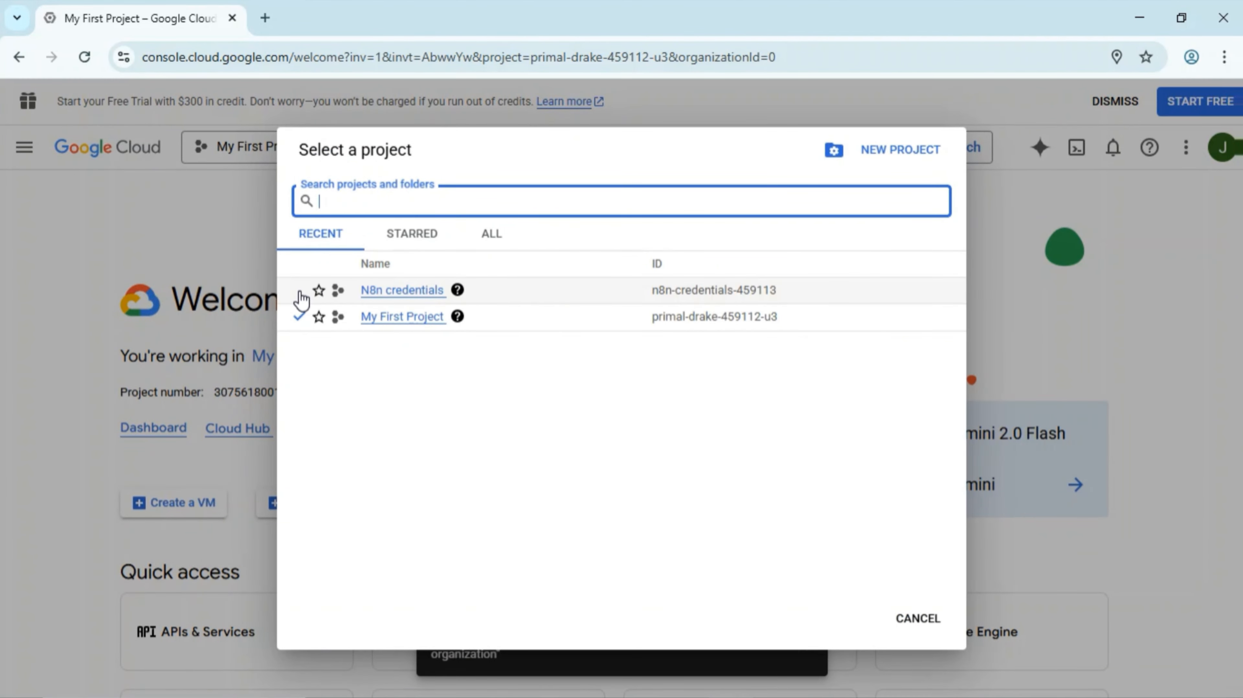
left_click(498, 295)
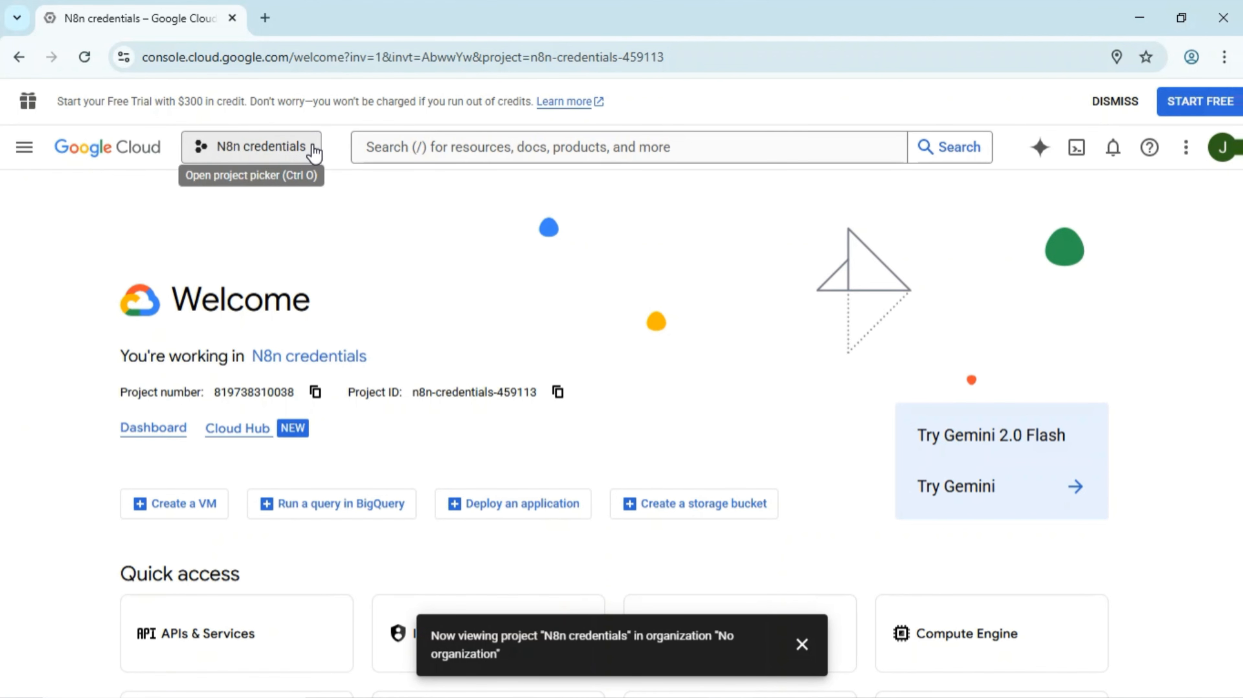
left_click(25, 152)
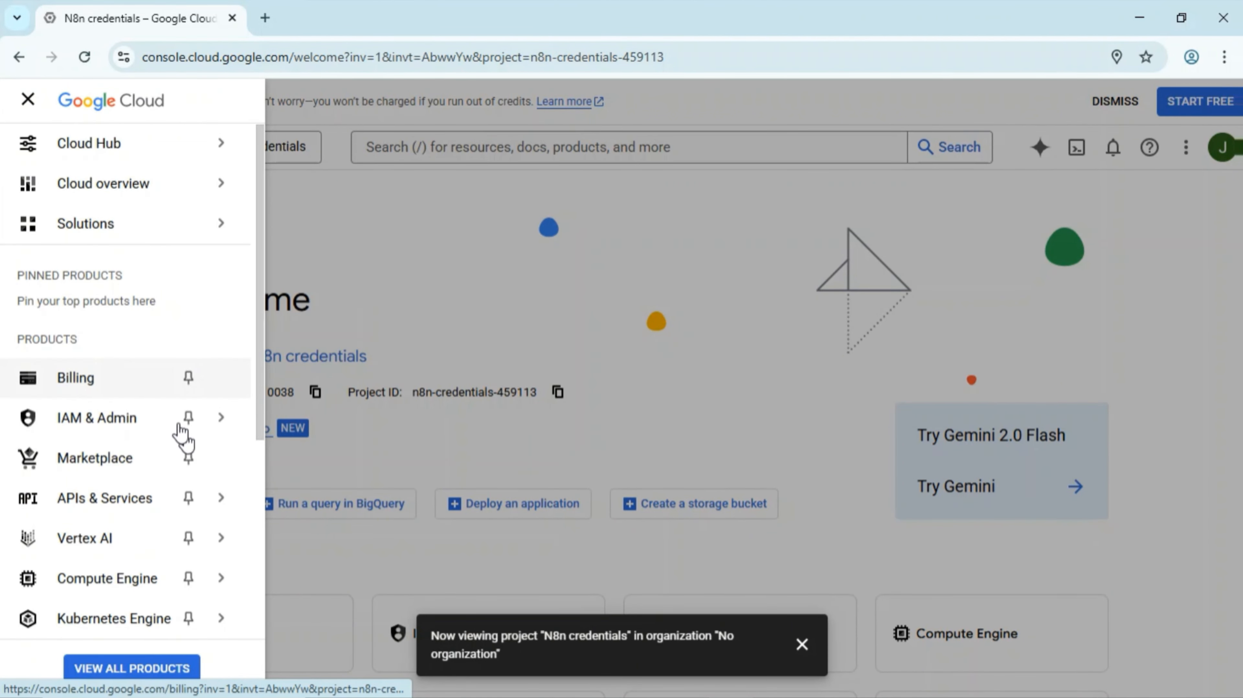
mouse_move(223, 501)
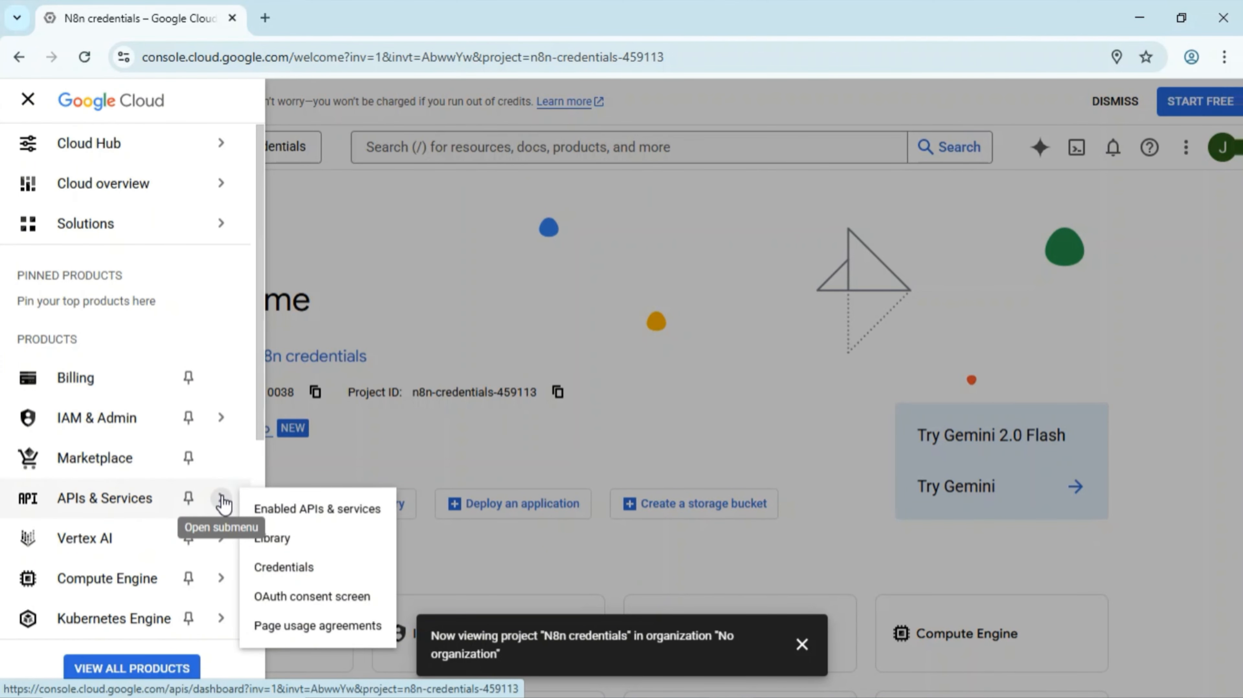
left_click(326, 513)
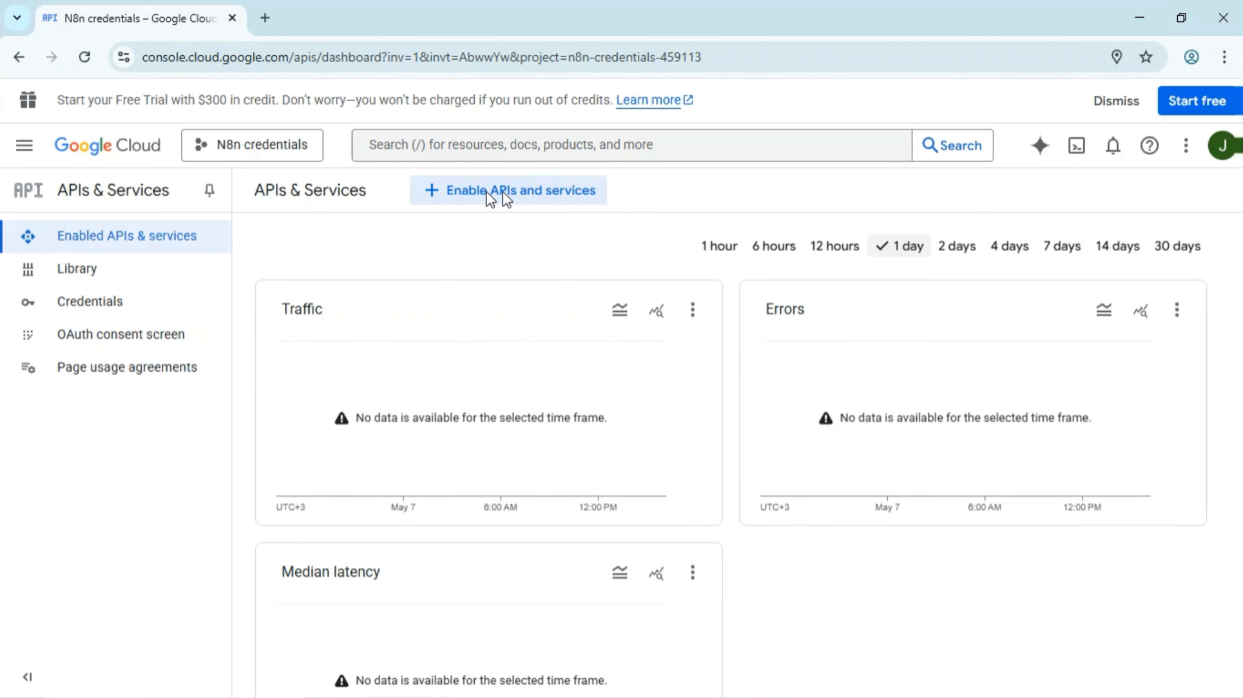
- Find the Gmail API in the API Library, enable it, and return to Enabled APIs & services
left_click(521, 200)
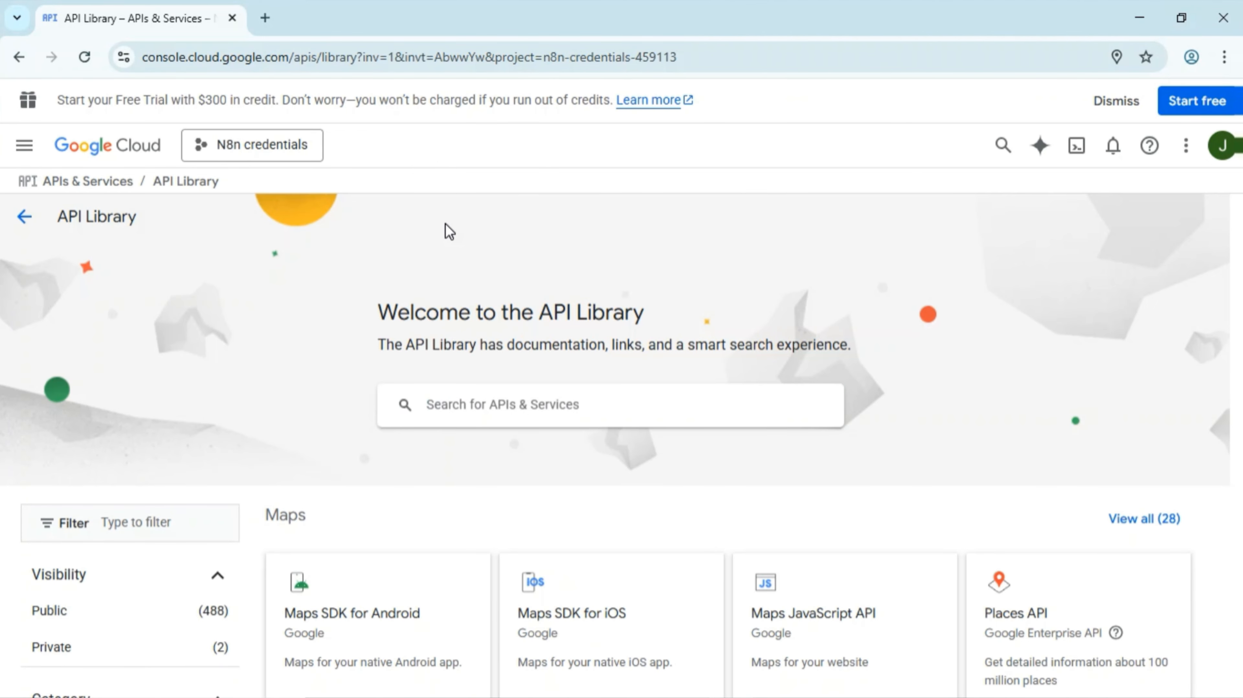
type("ga")
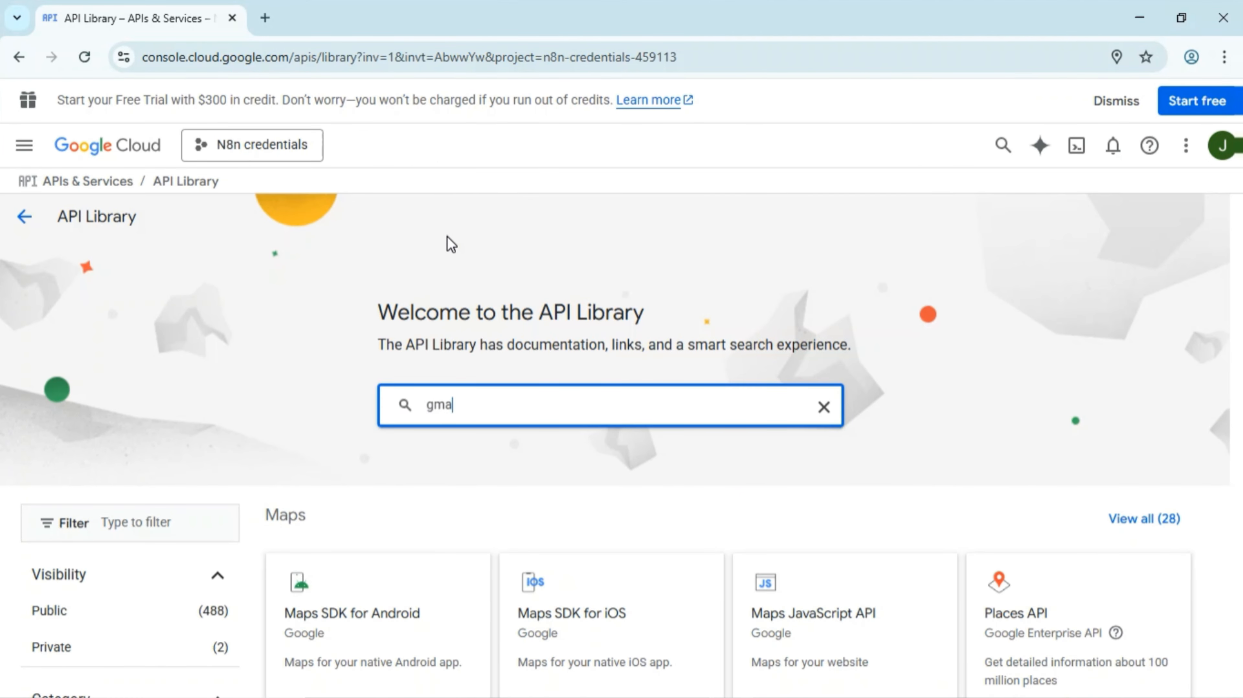
left_click(449, 442)
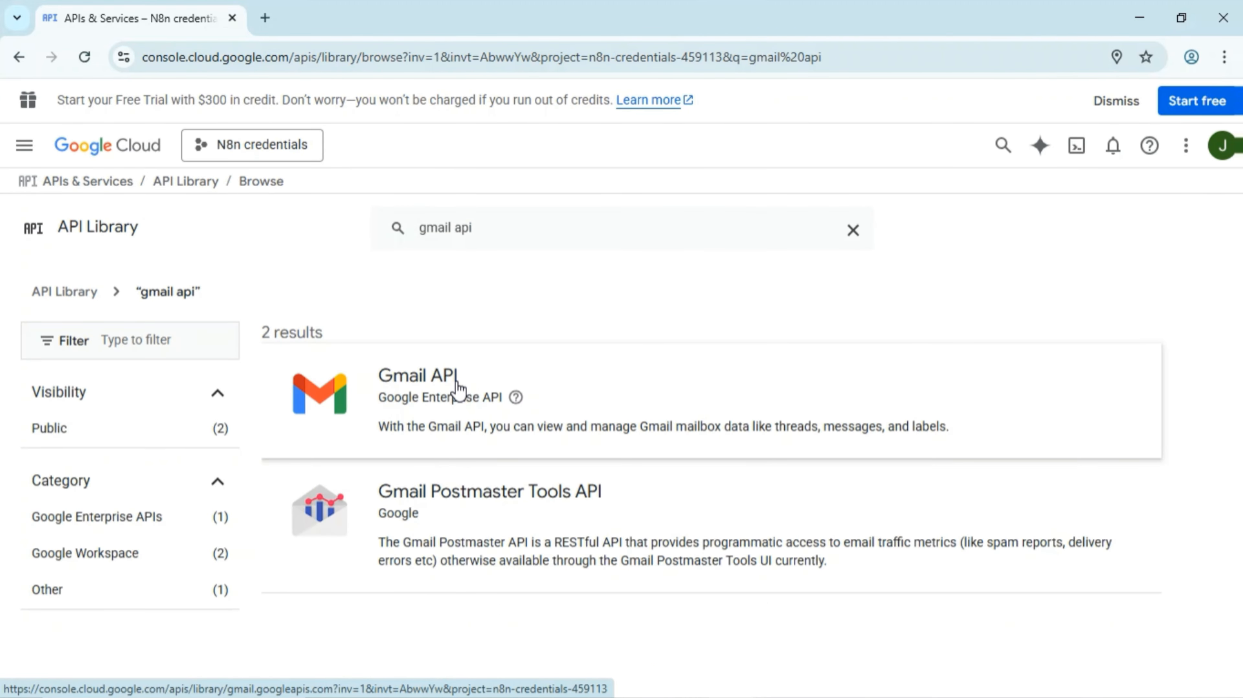
left_click(457, 386)
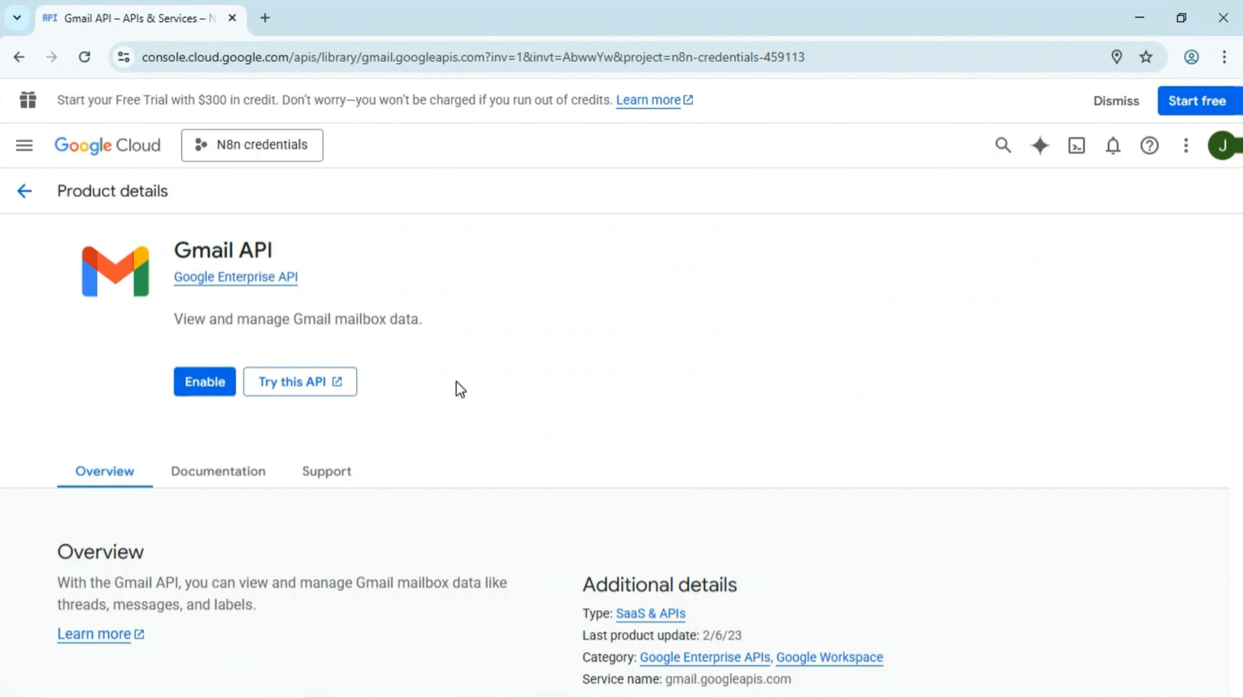
left_click(213, 386)
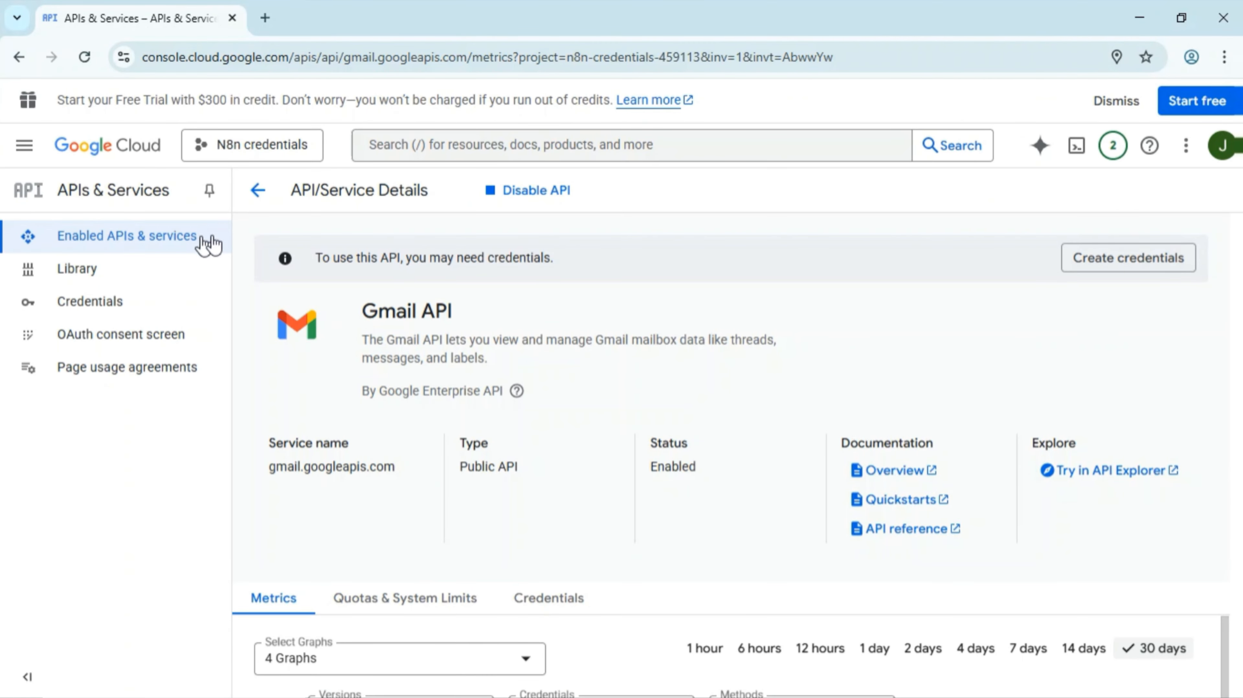
left_click(257, 198)
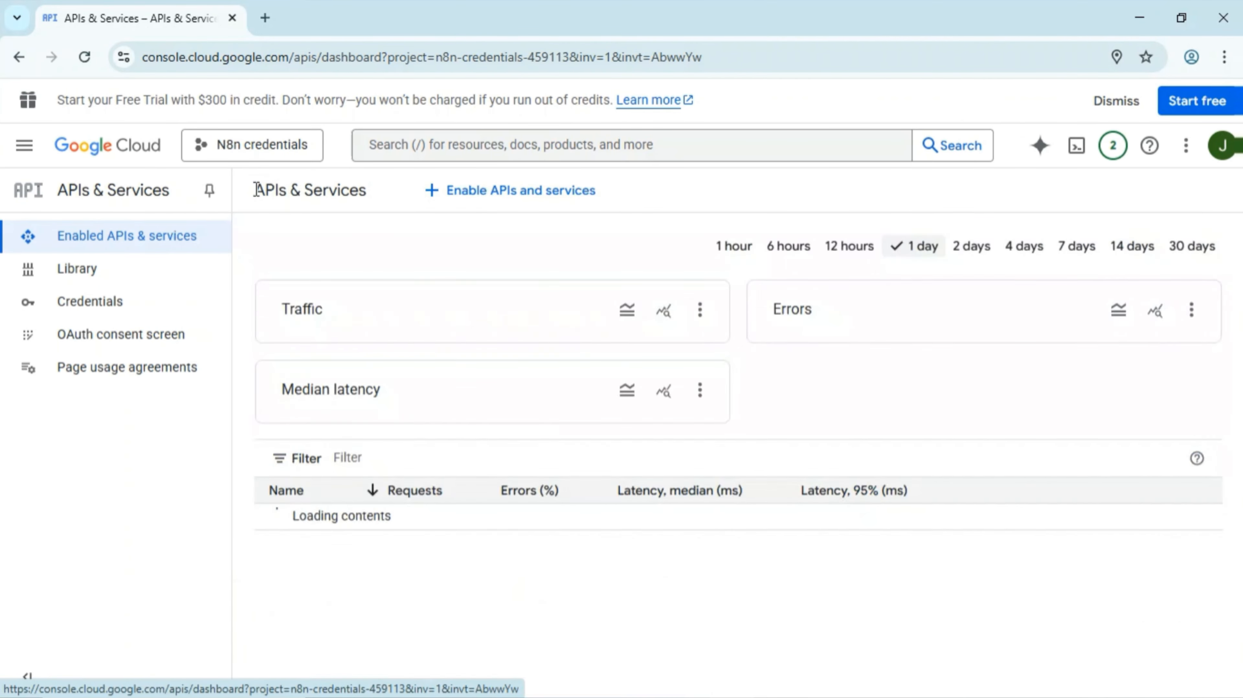
- Open the Google Drive API from the API Library and check recent activity for enabled services
left_click(450, 203)
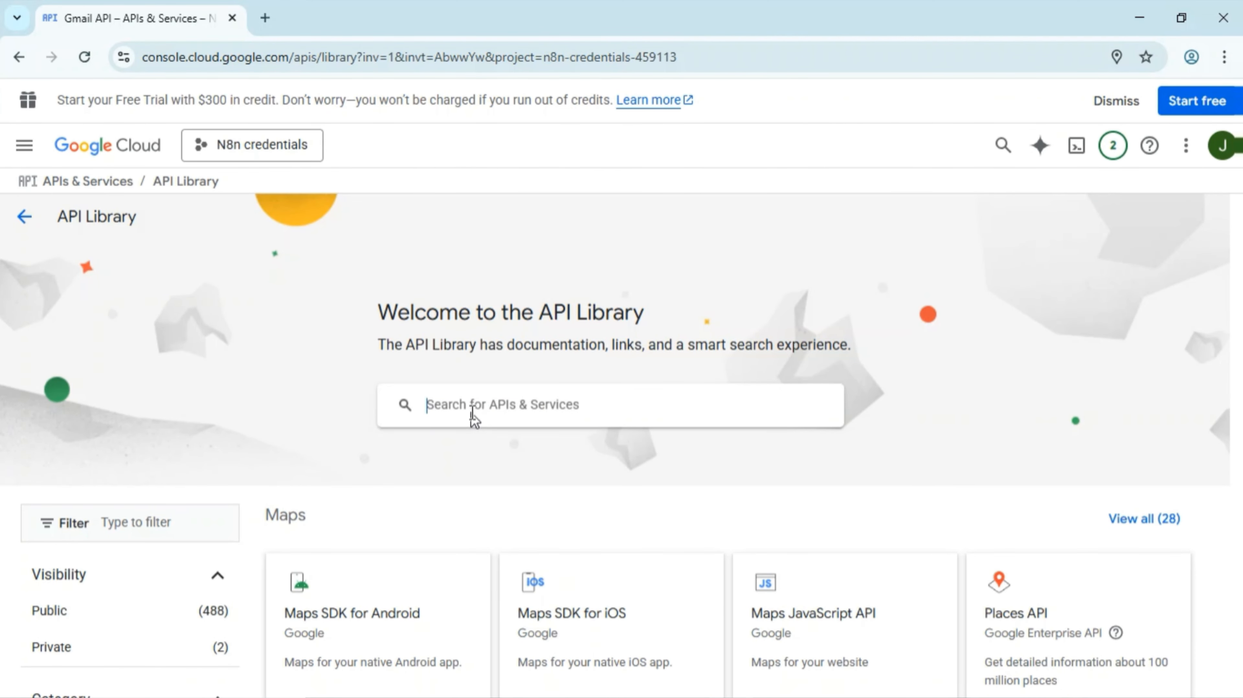
type("Google drive")
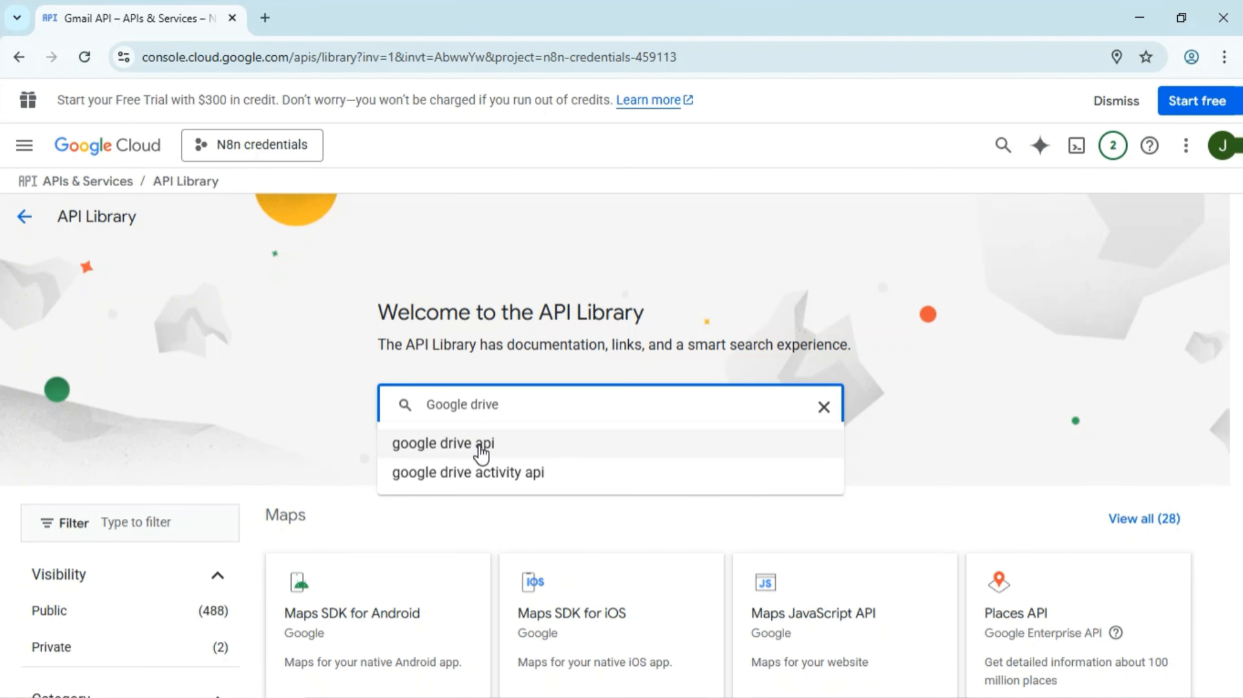
left_click(482, 453)
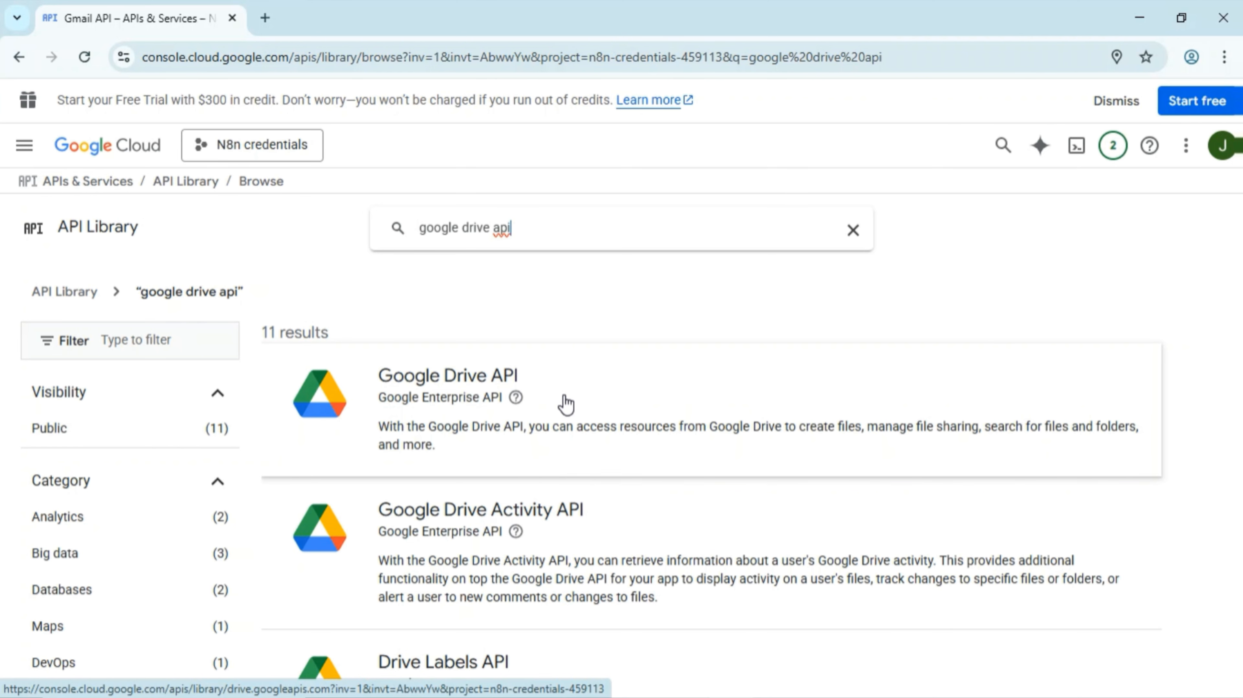
left_click(589, 409)
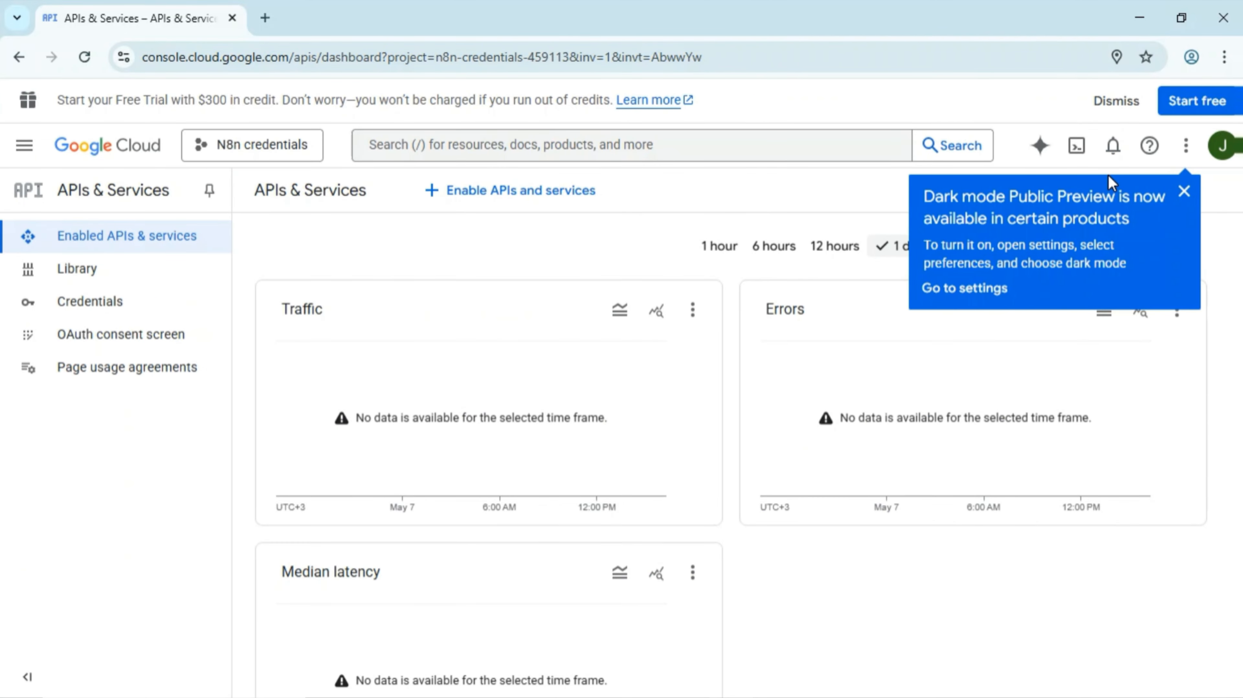
left_click(1112, 145)
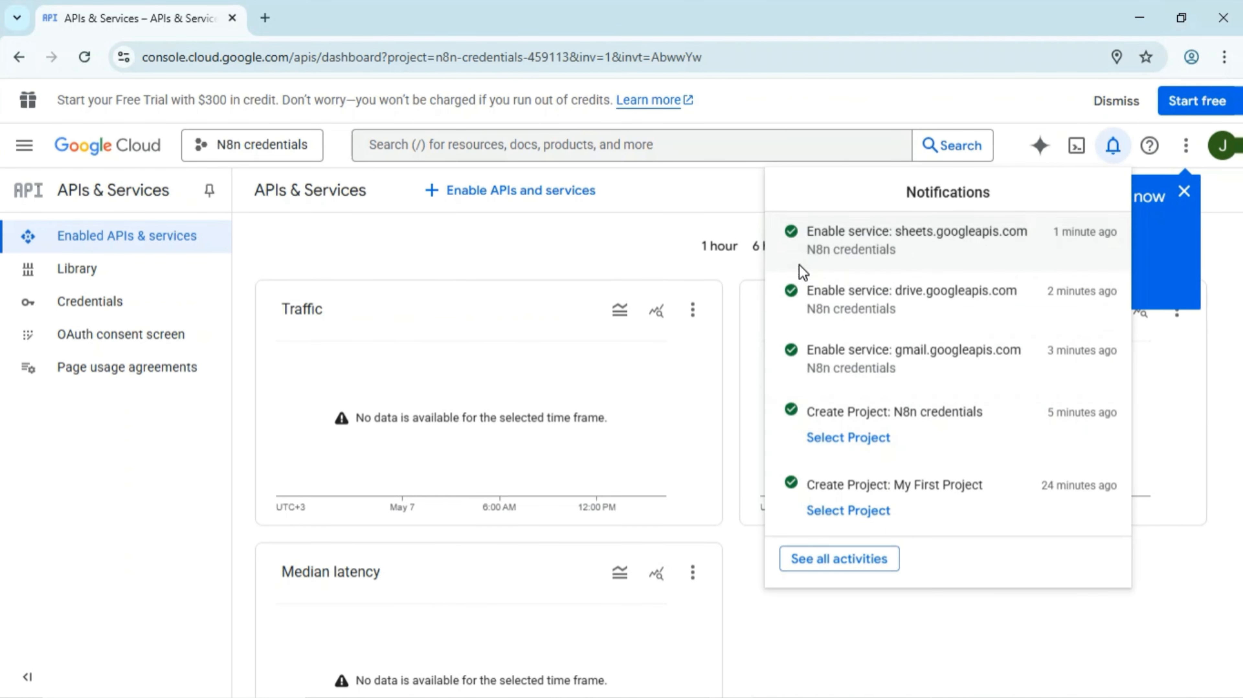
left_click(588, 241)
- Enable the Google Docs API from the API Library and confirm it in recent activity
left_click(450, 193)
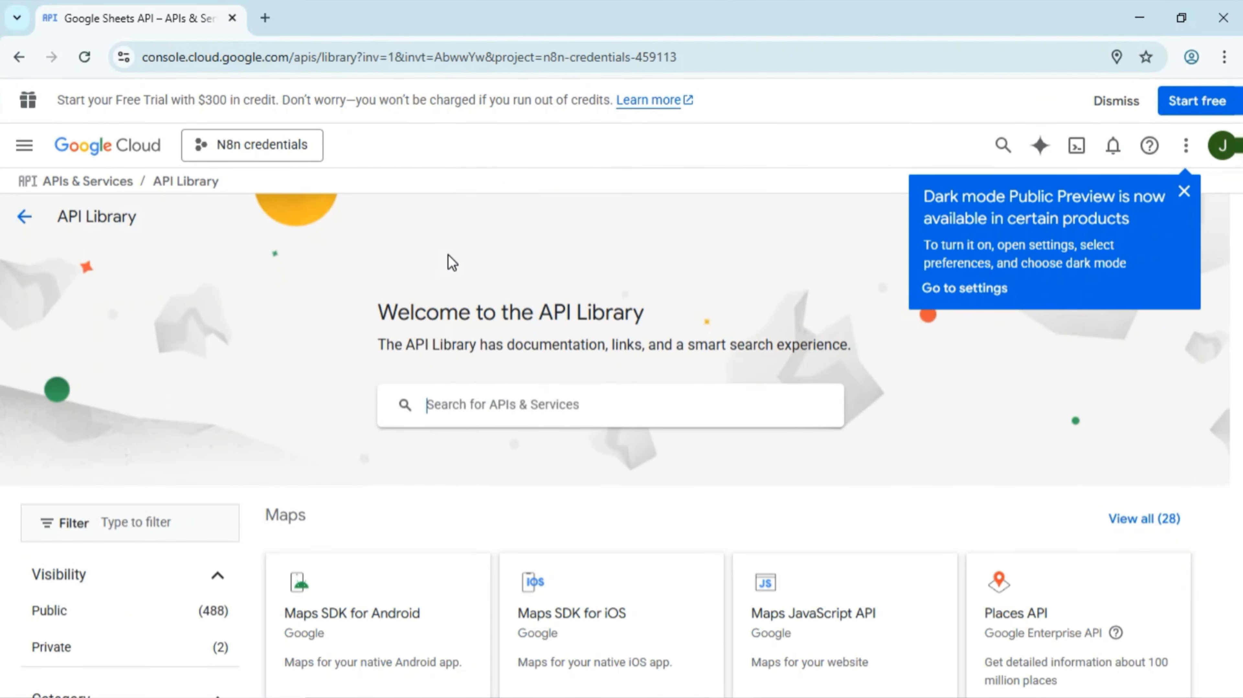
type("google docs")
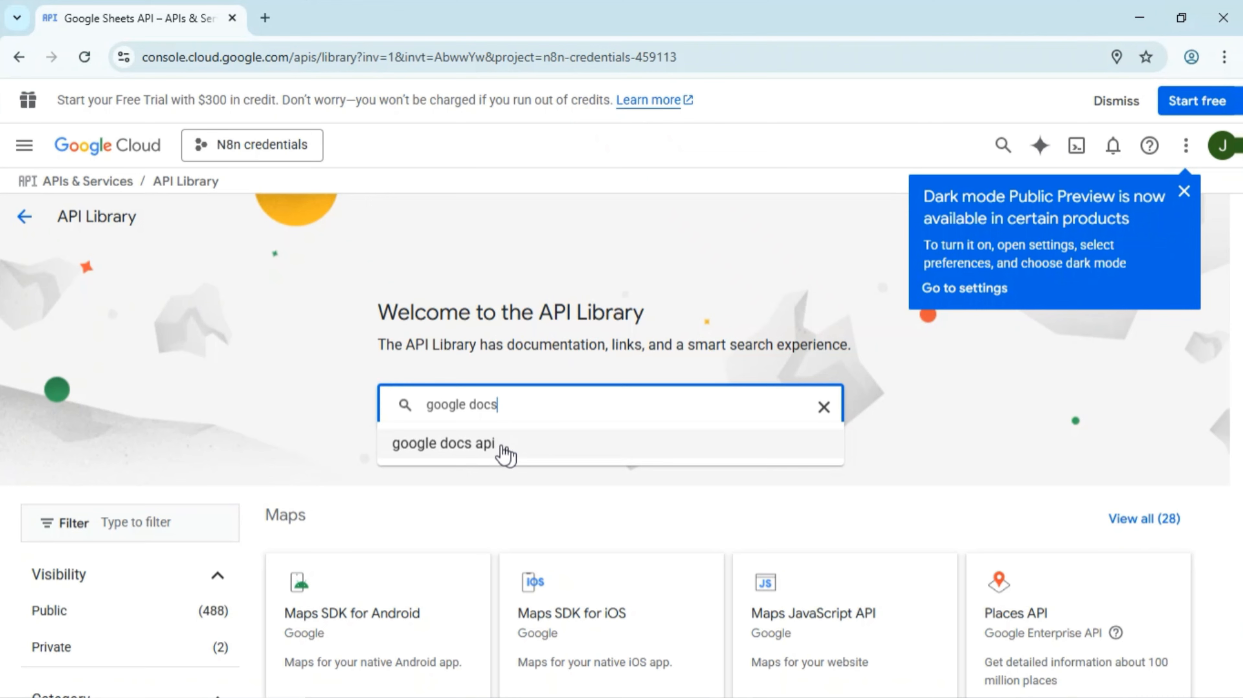
left_click(501, 453)
left_click(629, 383)
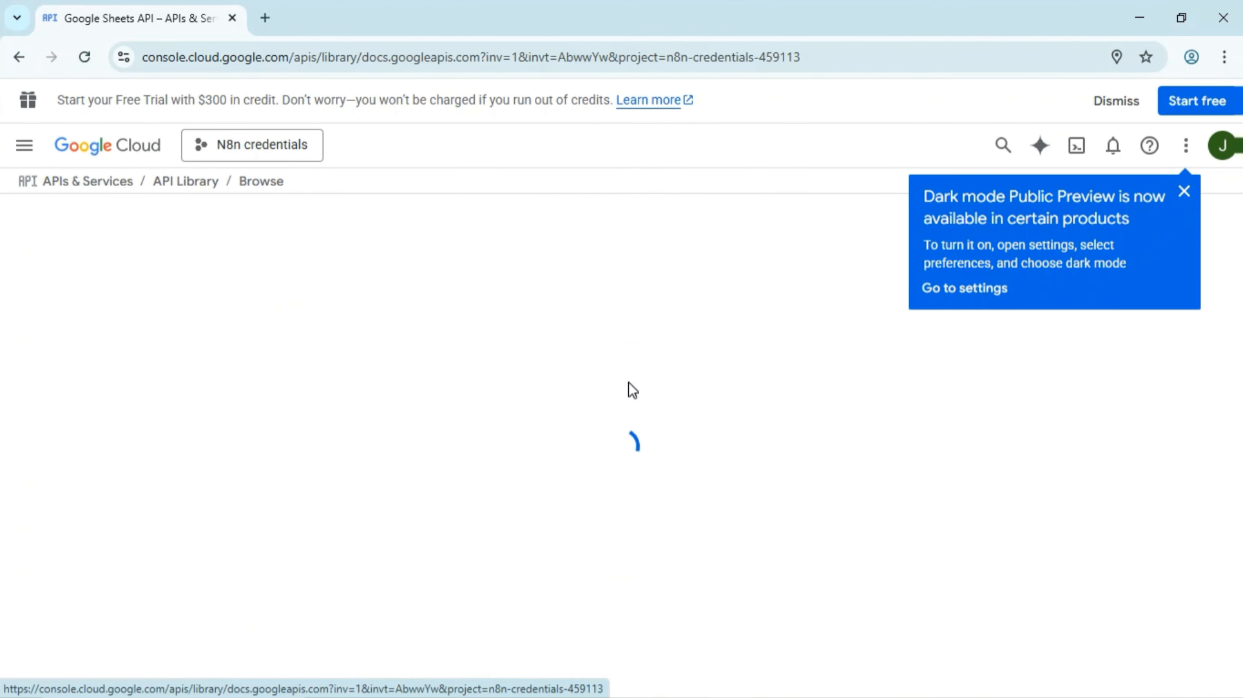
left_click(217, 388)
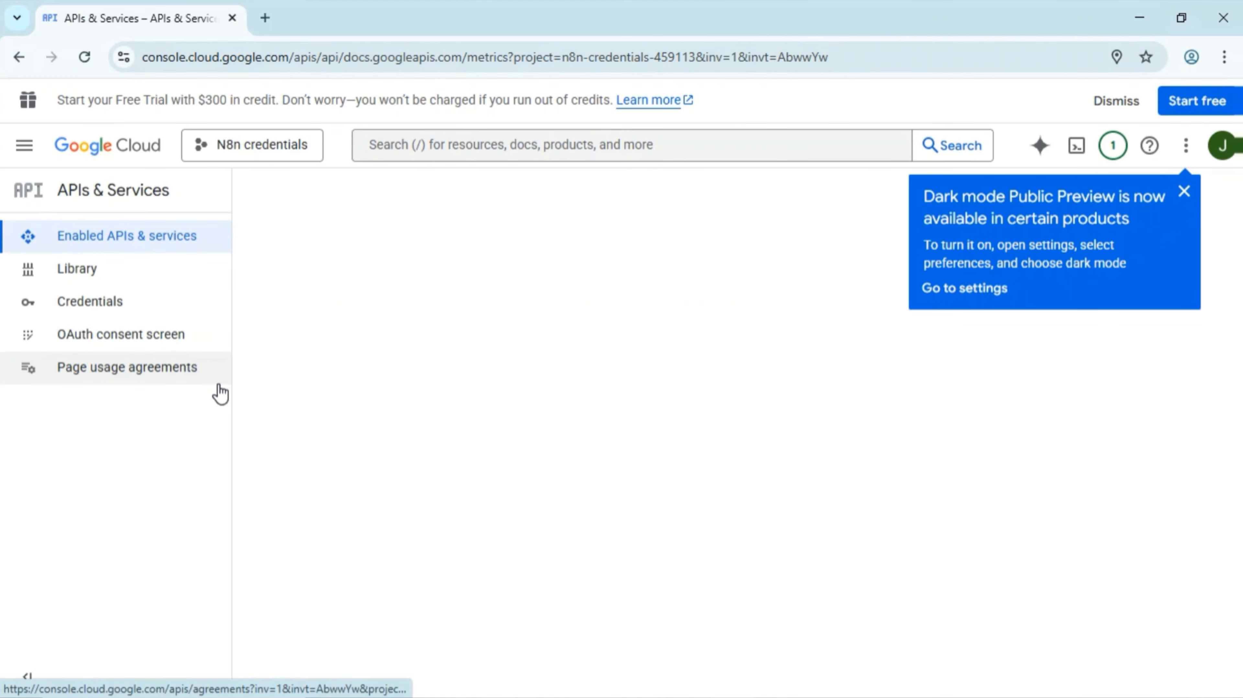
left_click(1114, 148)
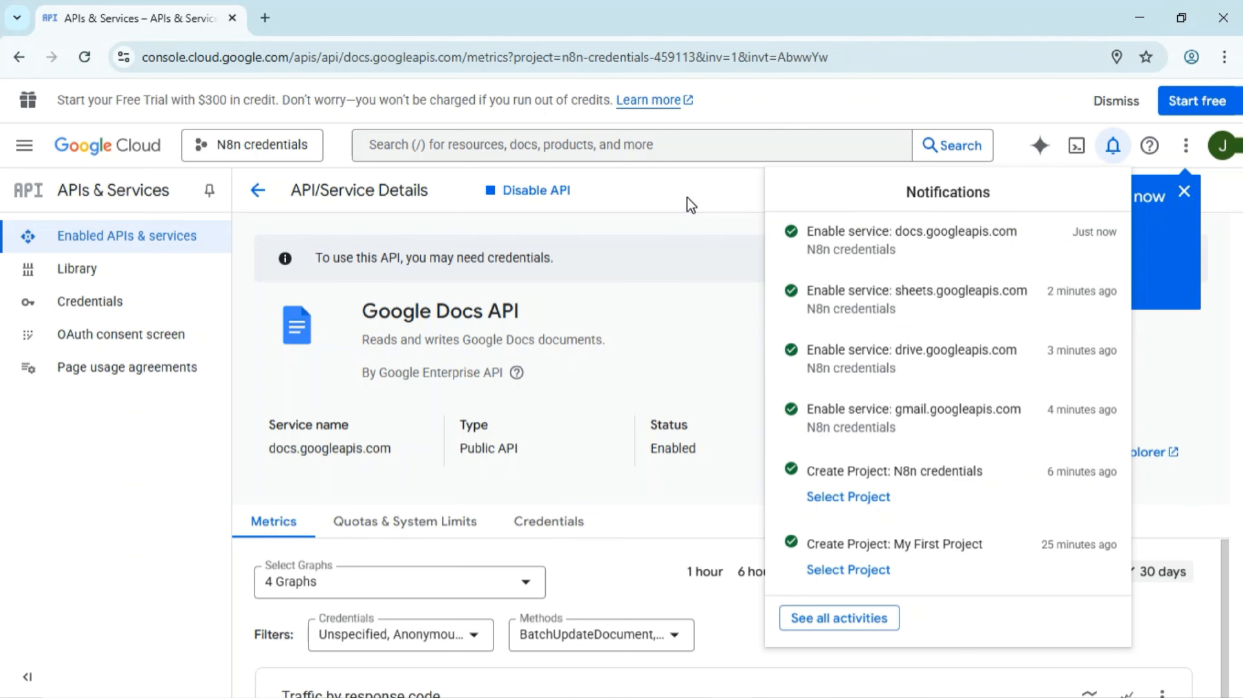
- Start the Google Auth Platform configuration from the OAuth consent screen, beginning with the app name
left_click(144, 336)
left_click(739, 650)
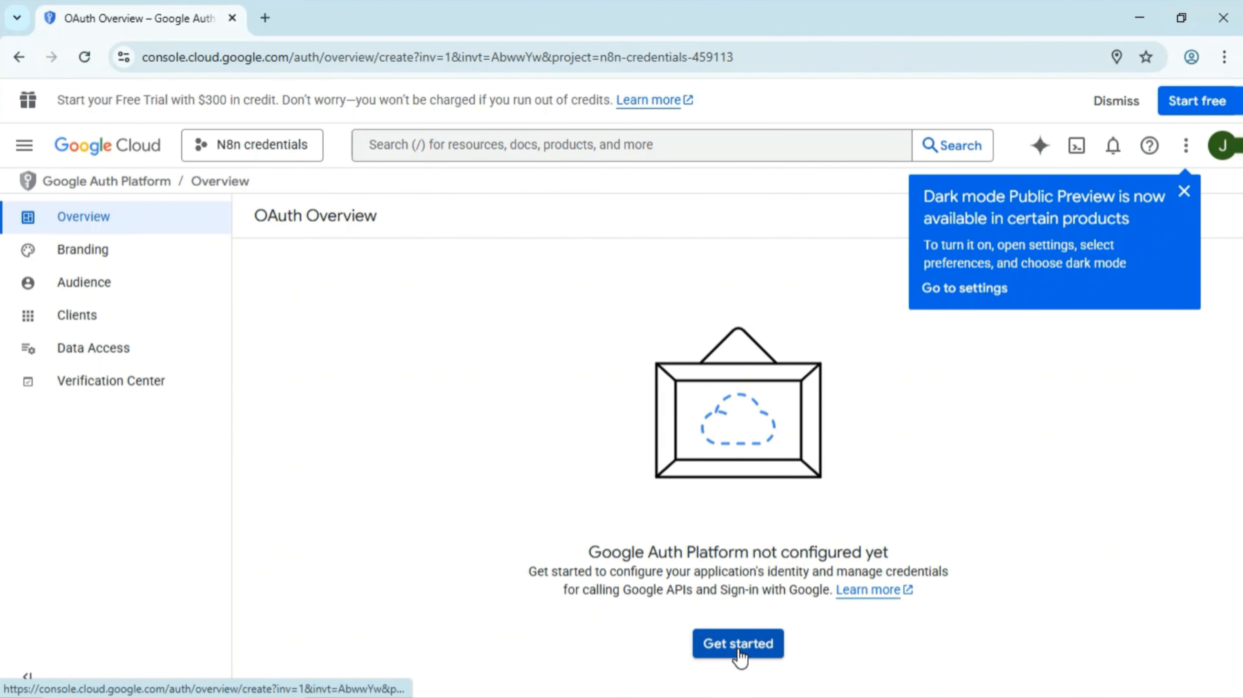
left_click(414, 334)
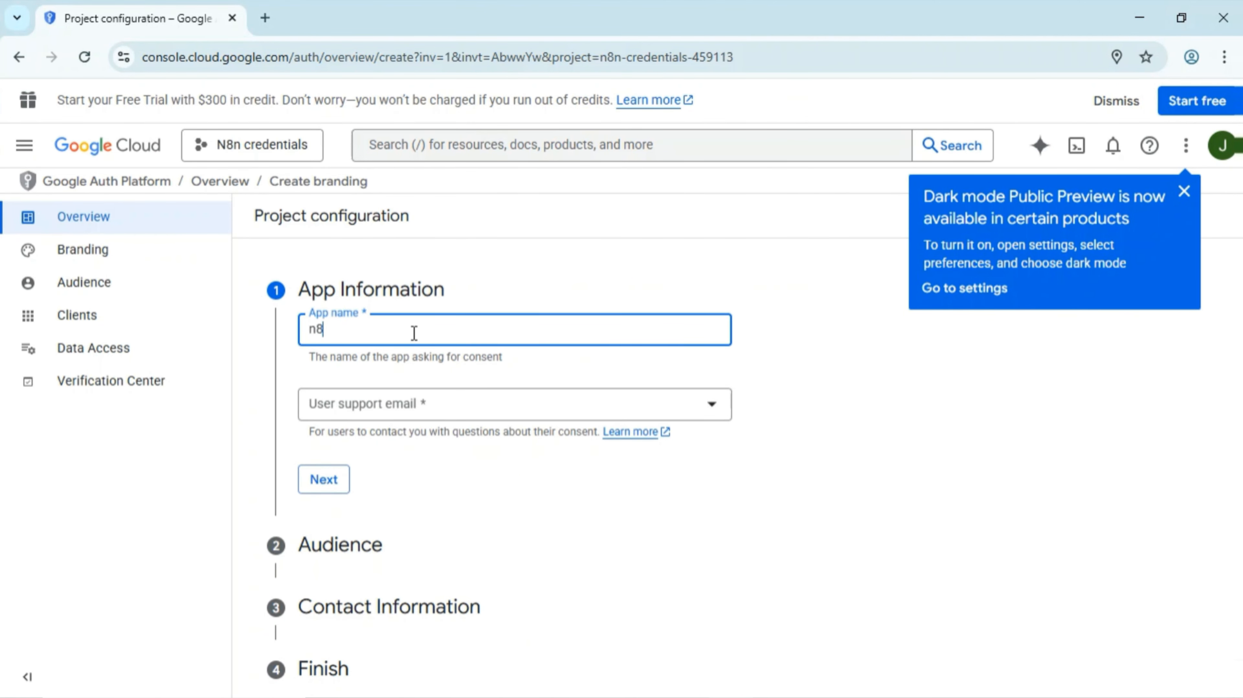
- Enter app name 'n8n' and choose the account's email as user support email
type("n8n")
left_click(472, 413)
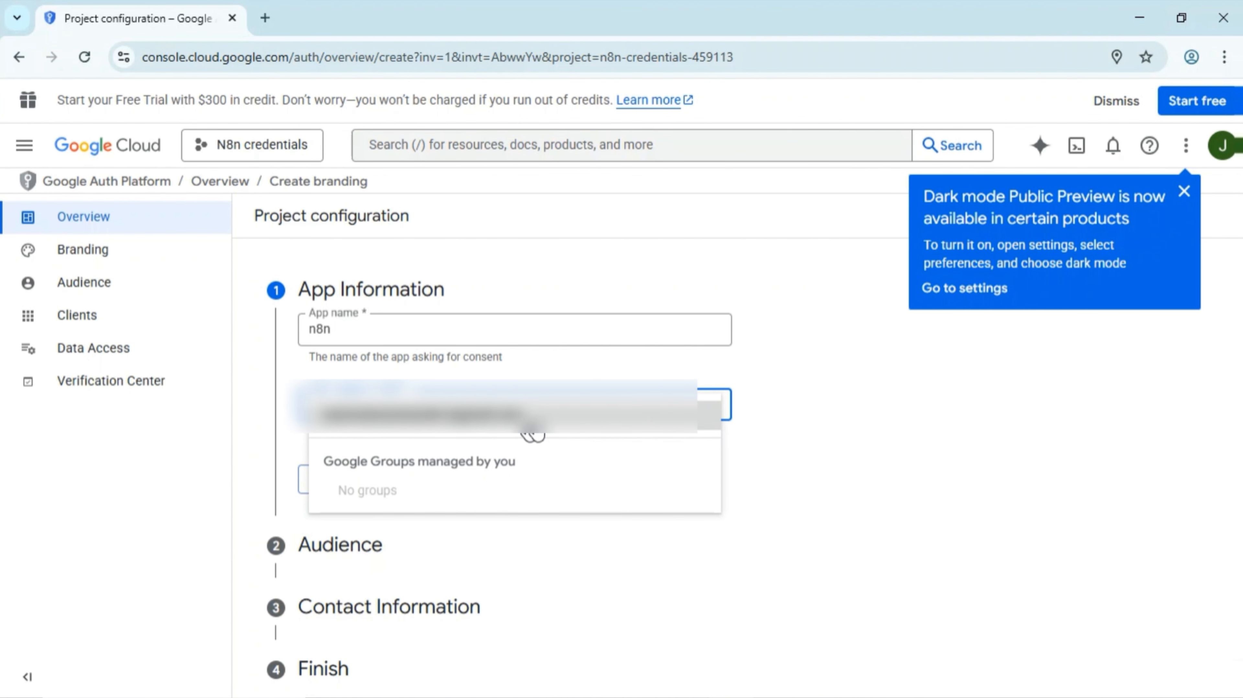
left_click(544, 429)
left_click(335, 487)
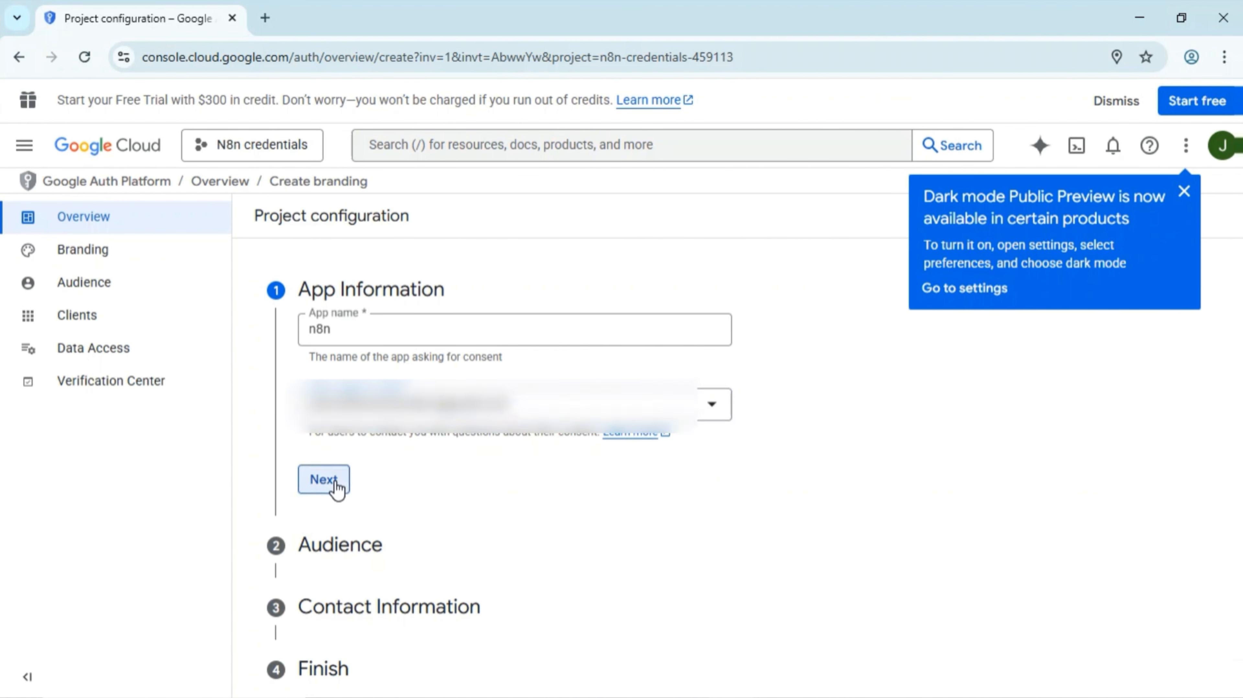
- Set the audience to External and enter the account's Gmail address as contact email
left_click(312, 501)
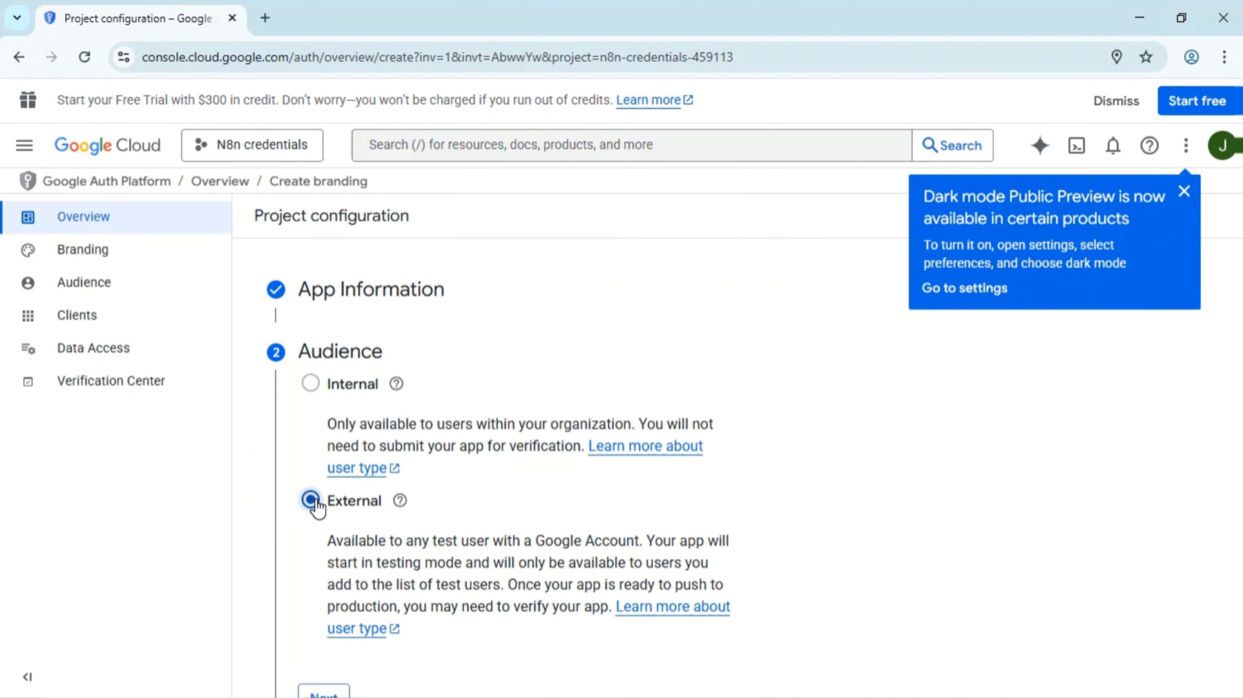
scroll(485, 492, "down", 3)
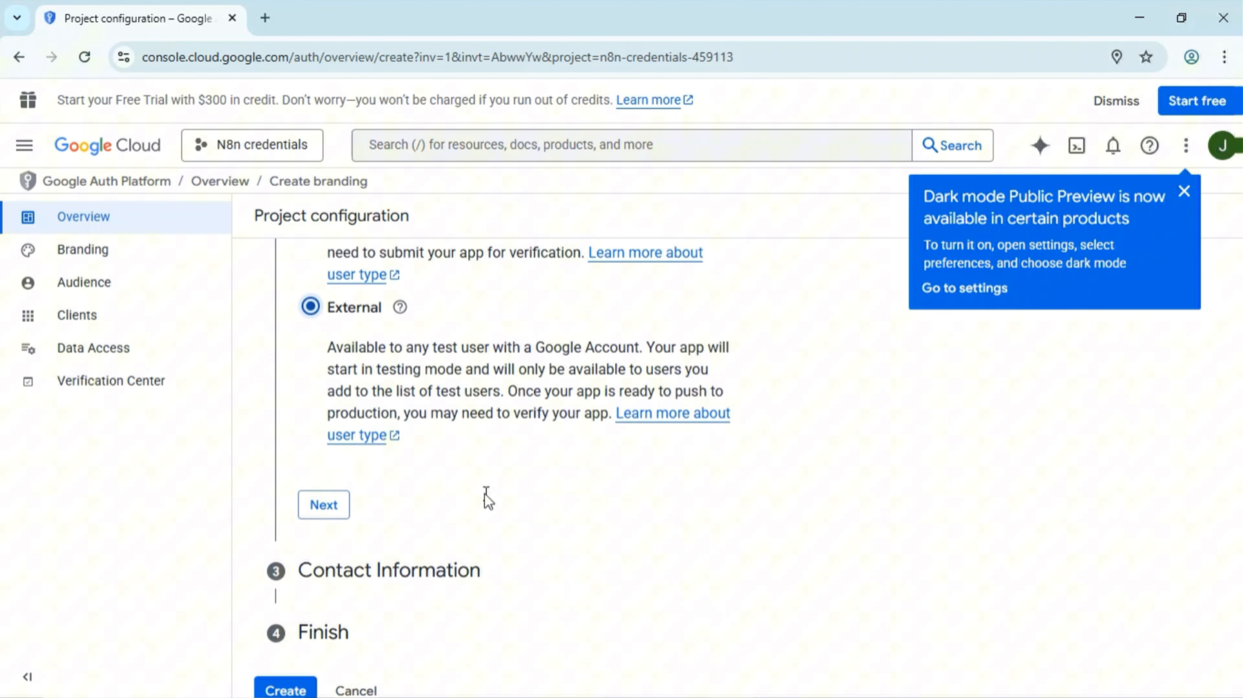
left_click(314, 513)
left_click(411, 455)
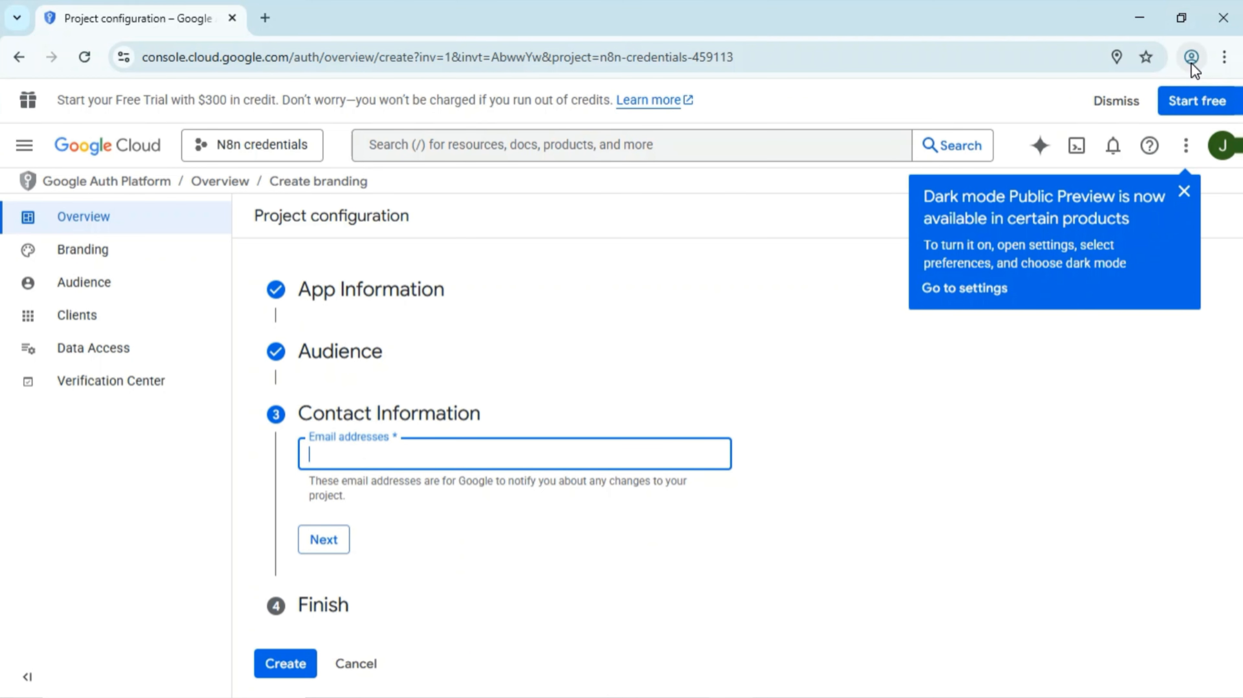
left_click(1191, 57)
left_click(448, 448)
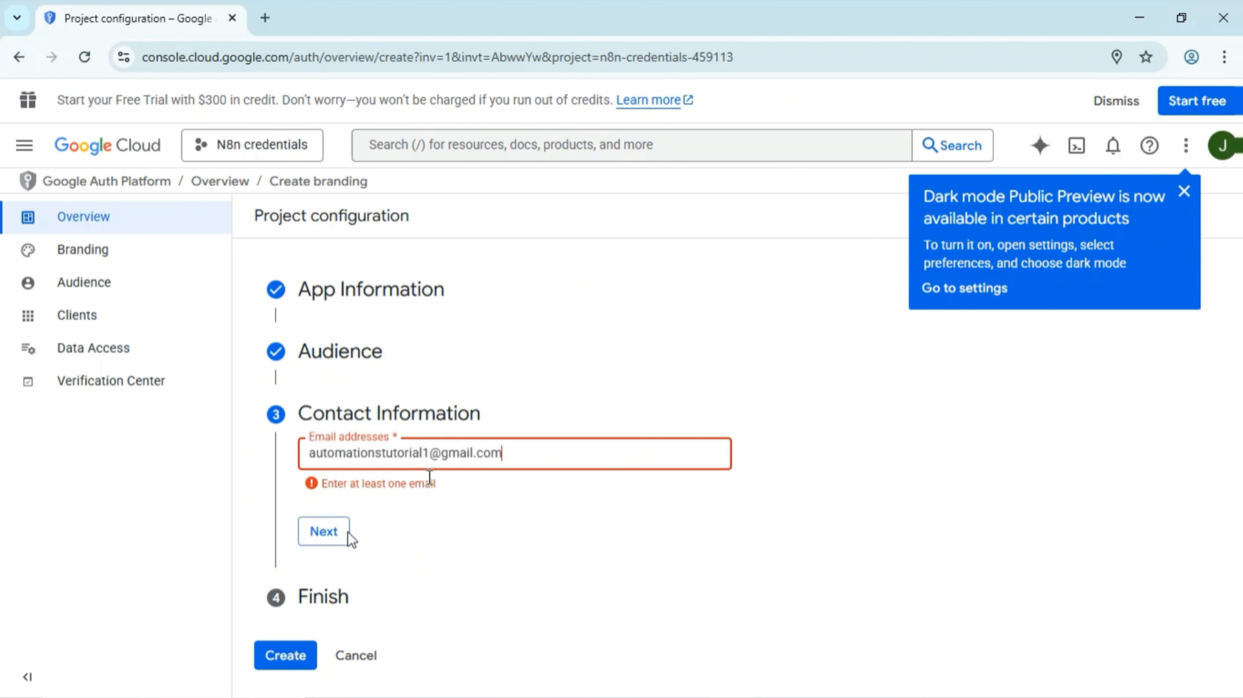
- Accept the Google API Services User Data Policy and create the OAuth configuration
left_click(325, 534)
left_click(310, 507)
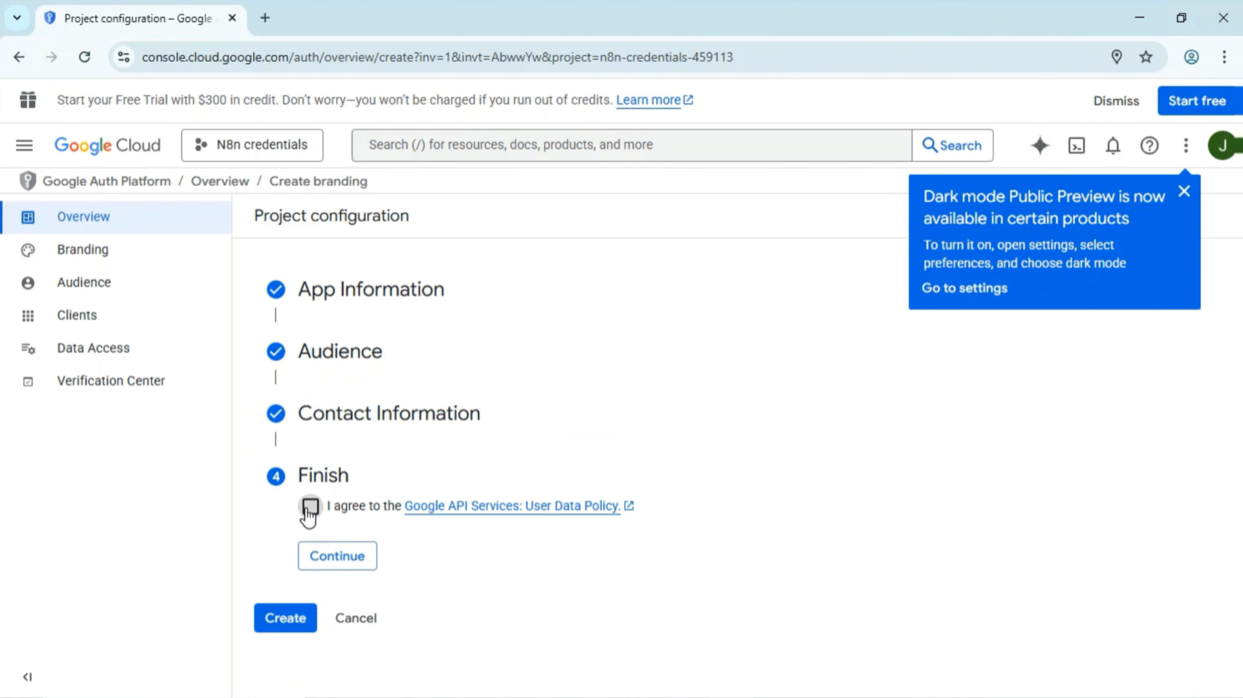
left_click(343, 552)
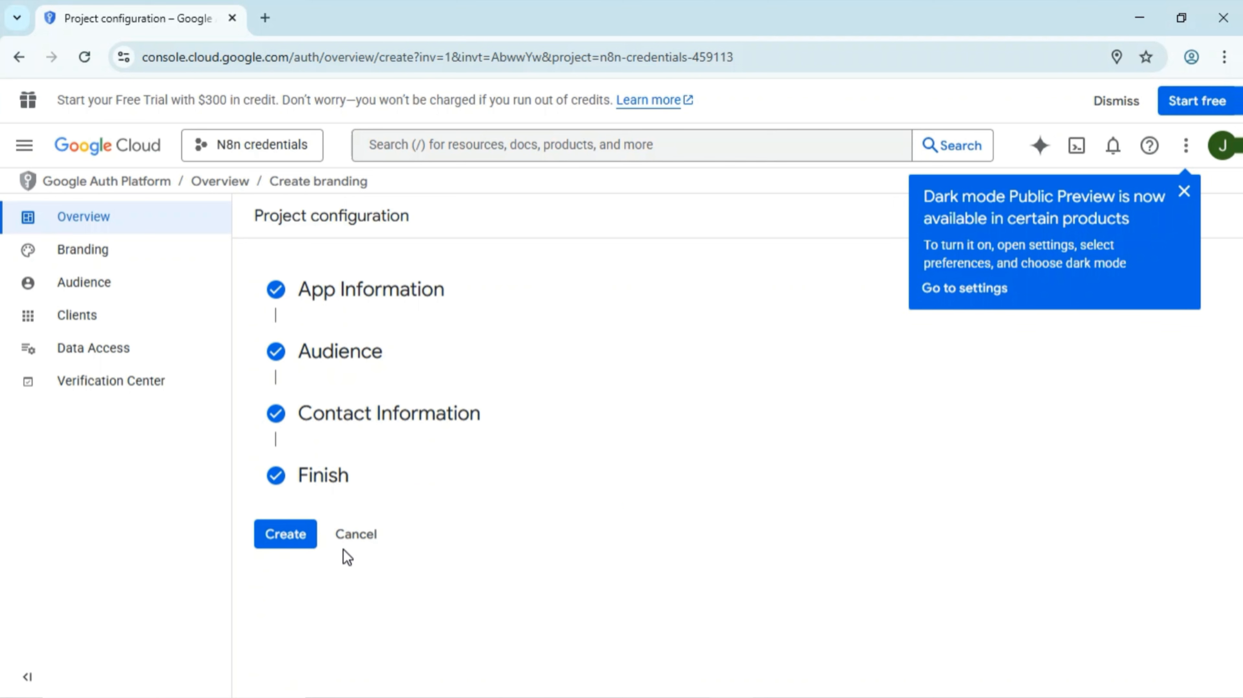
left_click(294, 538)
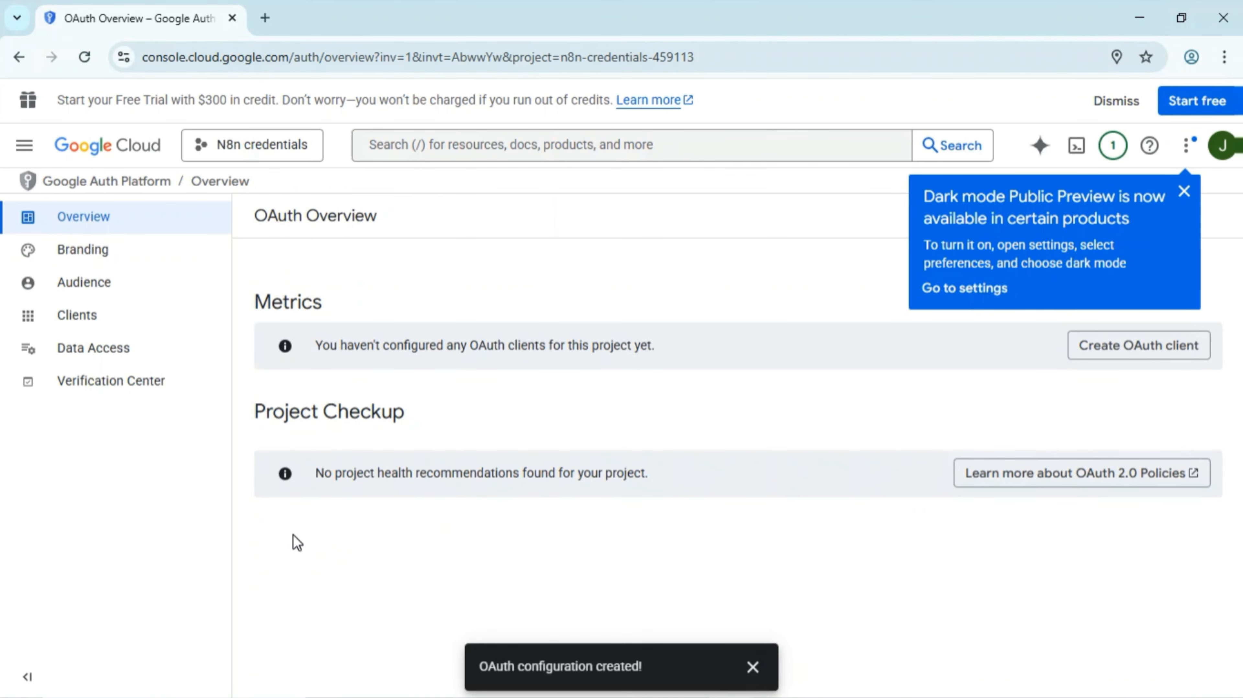
- Go to the project's Credentials page and start a new OAuth client ID
left_click(25, 146)
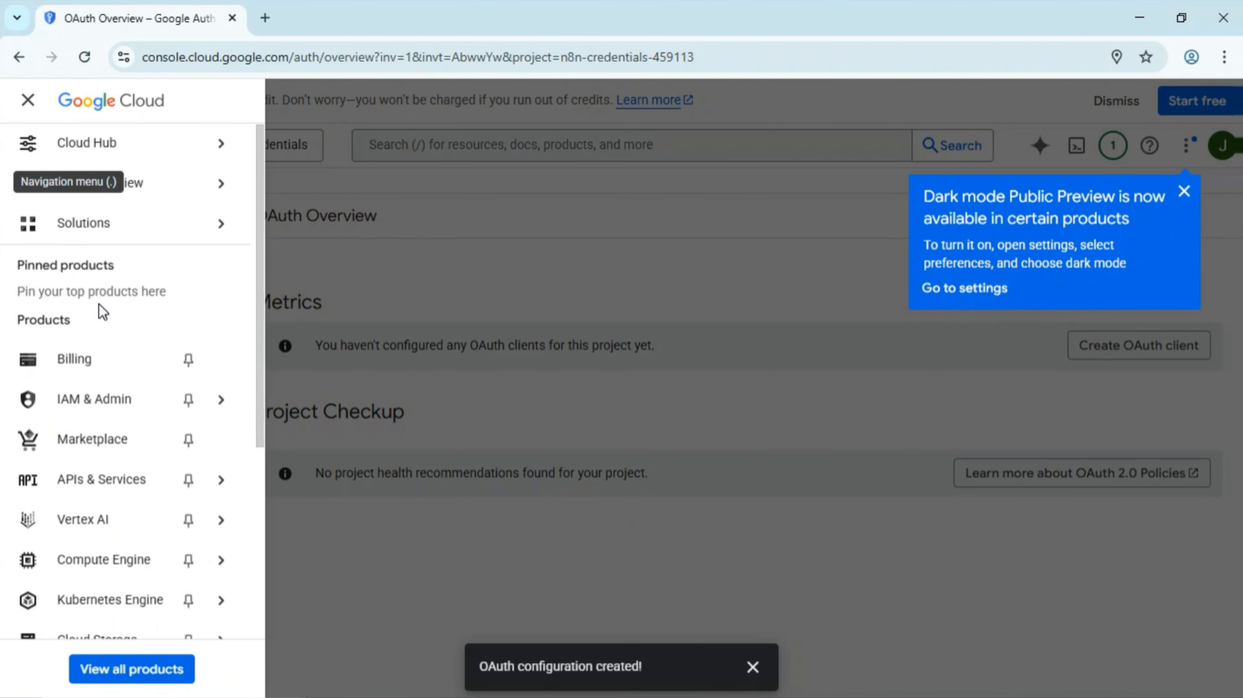
mouse_move(208, 487)
left_click(307, 550)
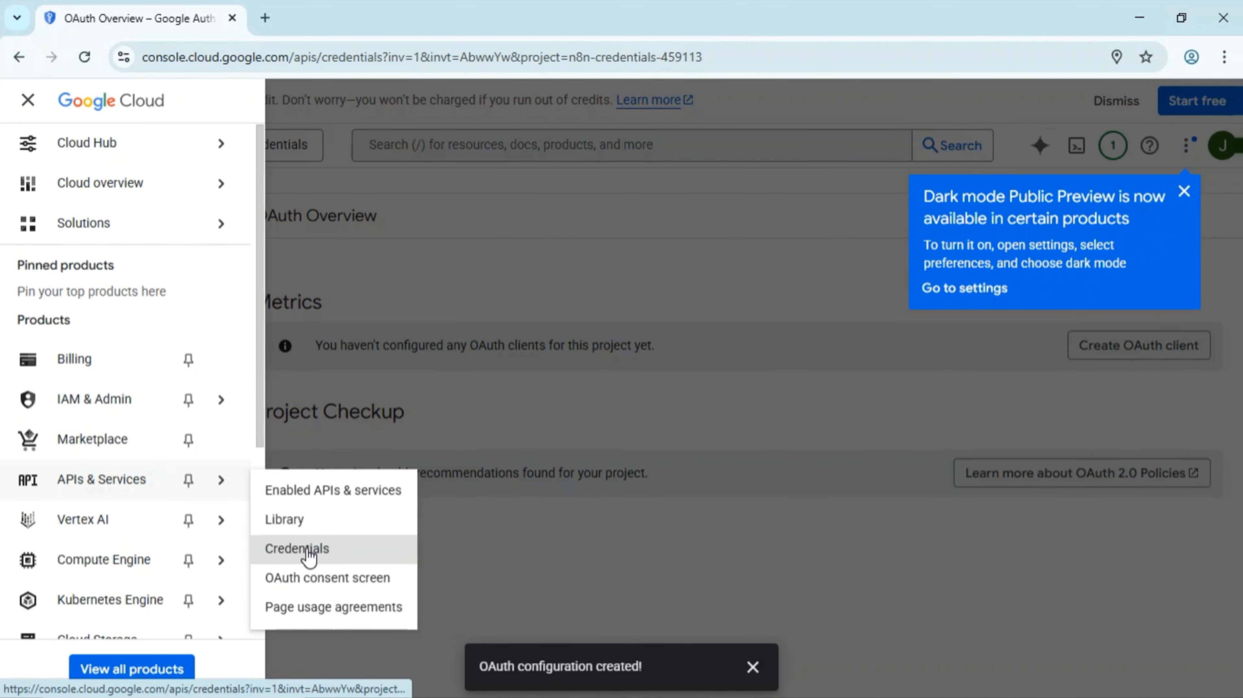
left_click(420, 193)
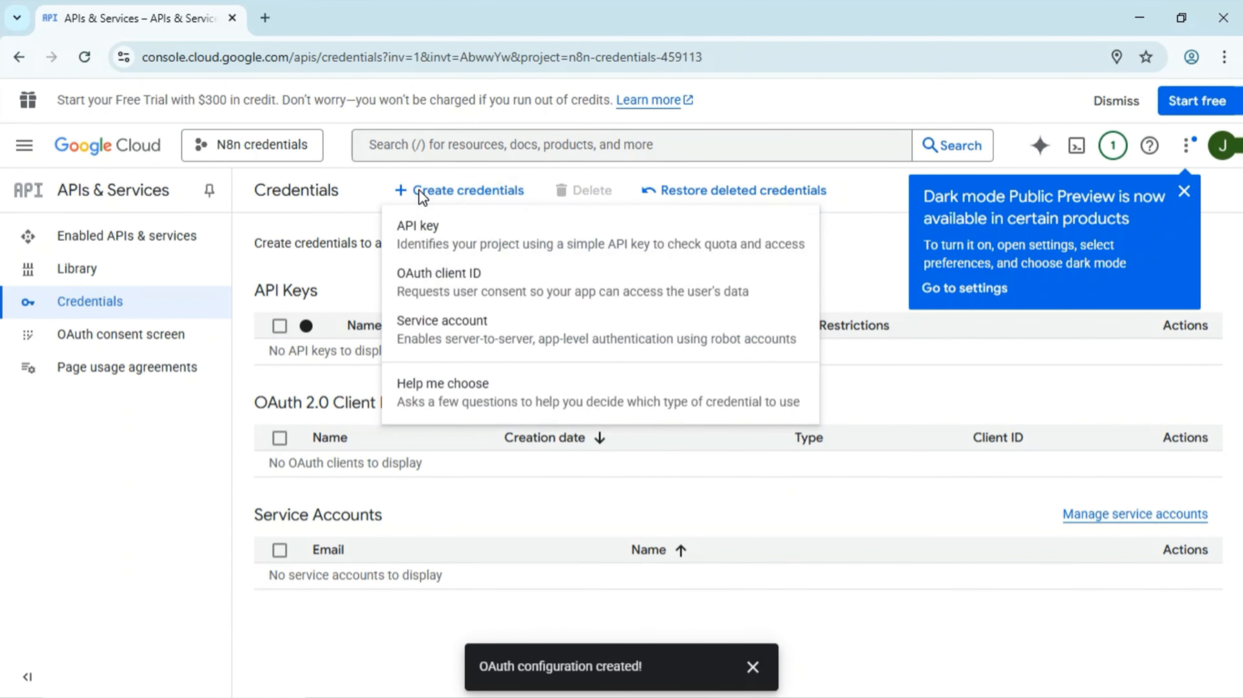
left_click(488, 283)
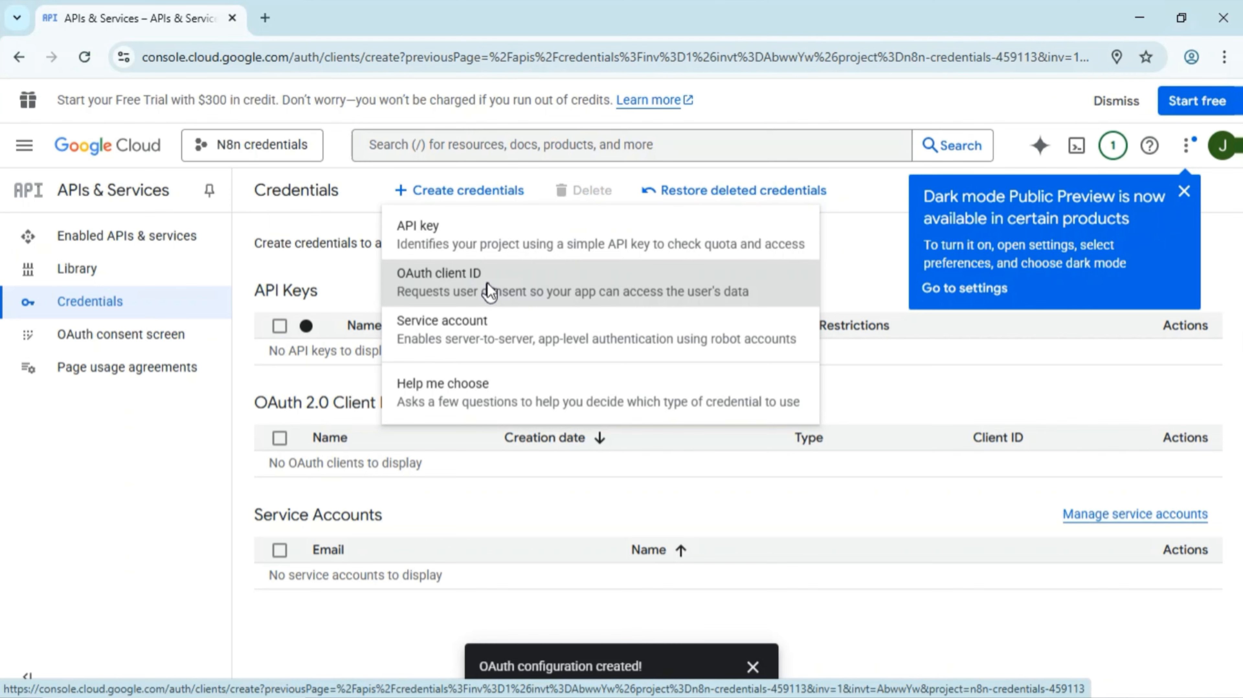
- Make the client a Web application named Web client 1, then open n8n's Gmail Trigger node
left_click(564, 363)
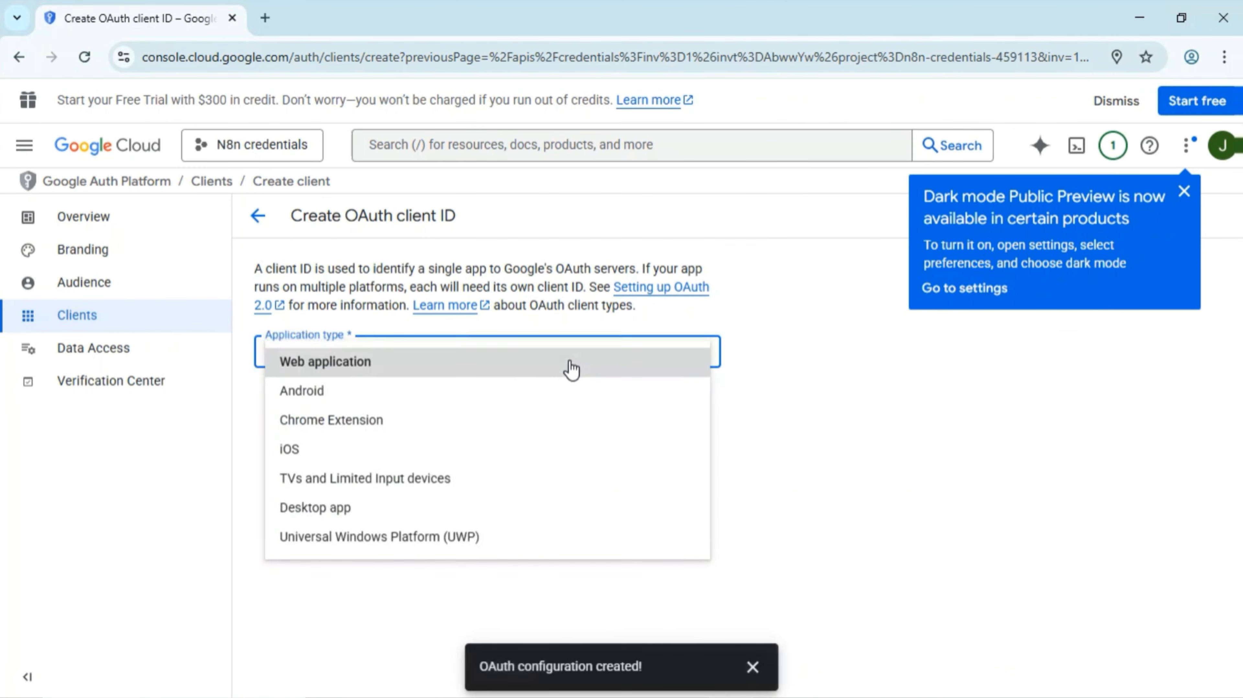
left_click(468, 370)
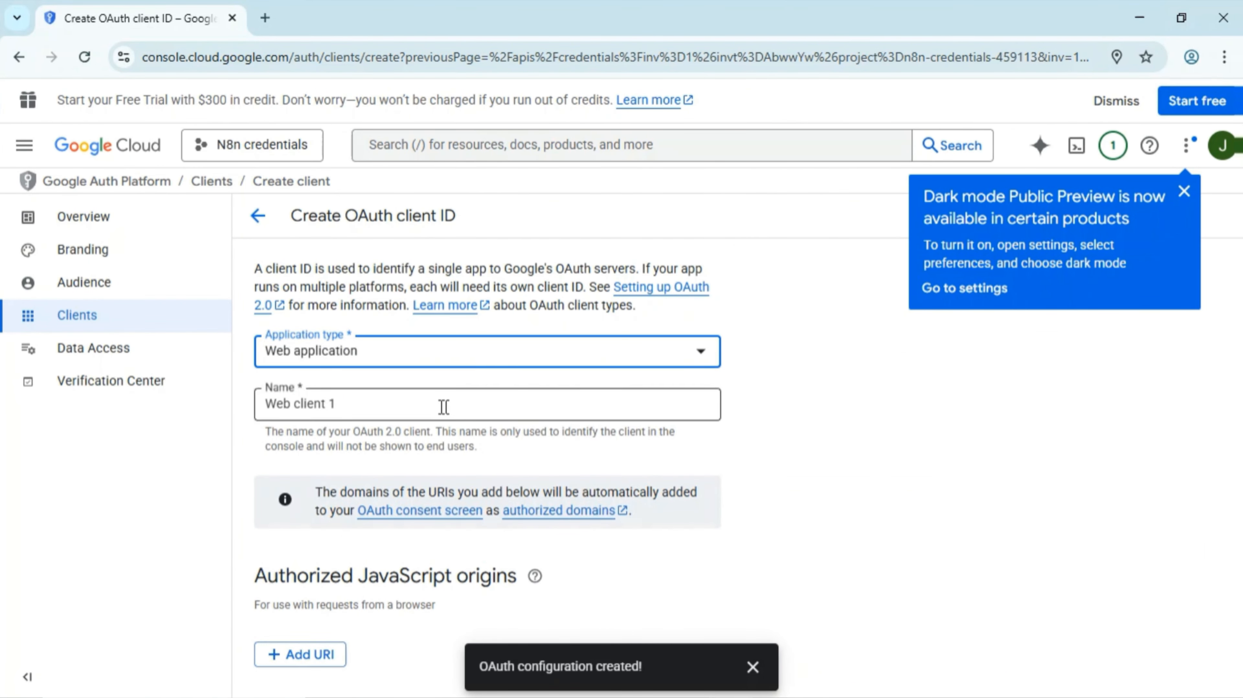
left_click(433, 408)
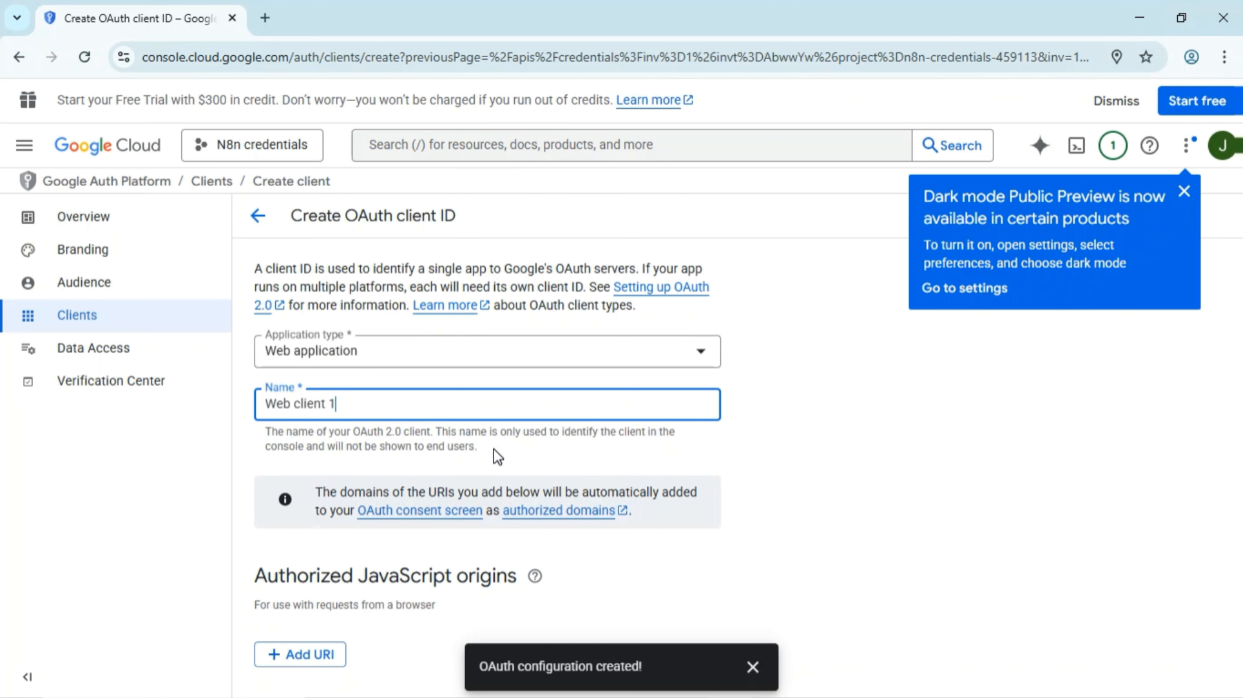
scroll(494, 452, "down", 5)
mouse_move(490, 486)
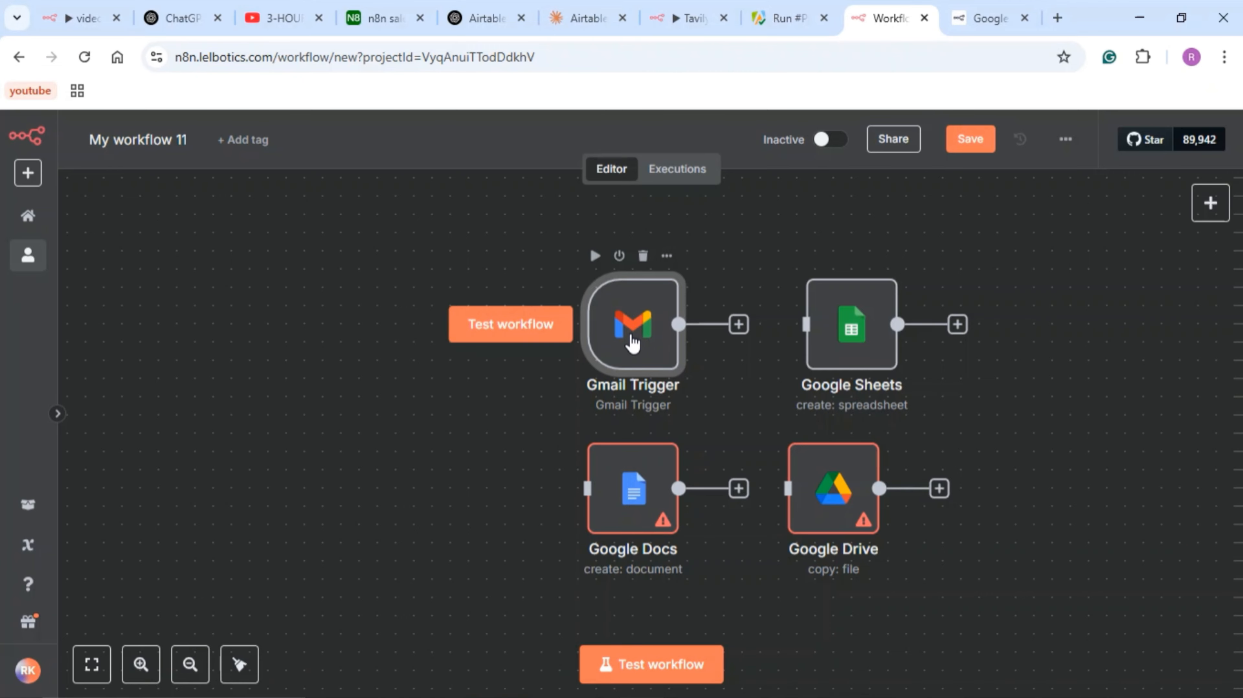
double_click(632, 343)
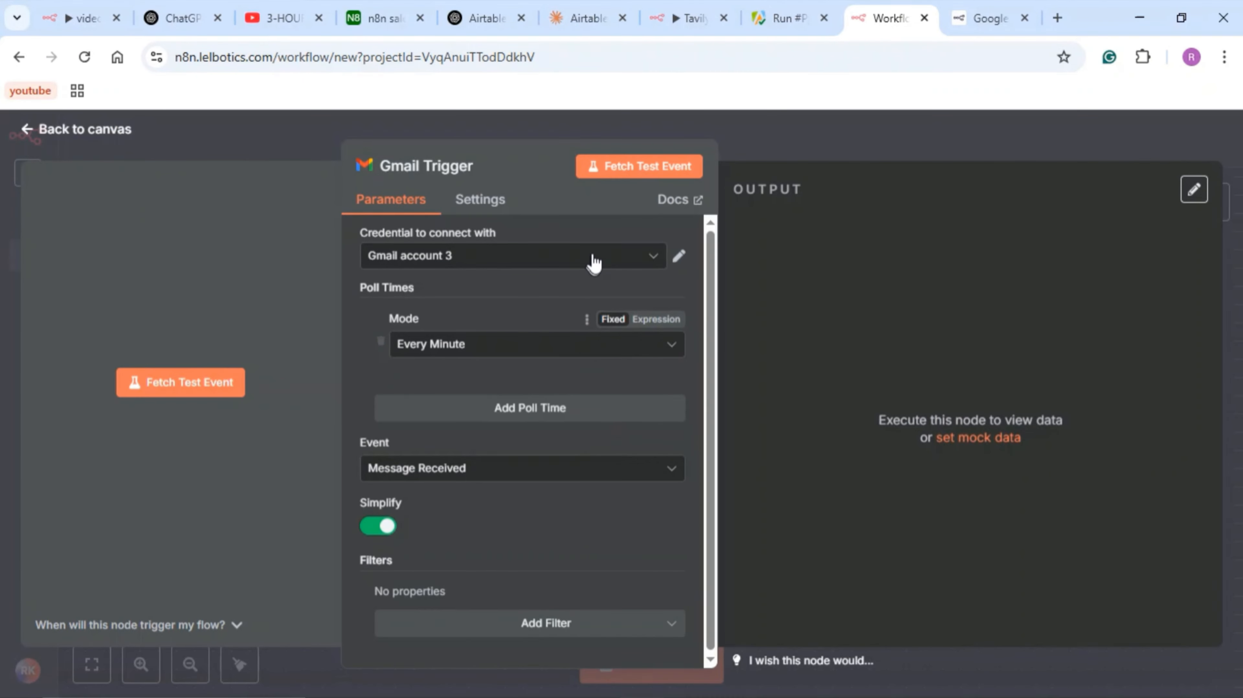
- Create a new Gmail credential, copy its OAuth redirect URL, and return to Google Cloud
left_click(654, 257)
left_click(562, 453)
left_click_drag(386, 391, 510, 389)
left_click(948, 430)
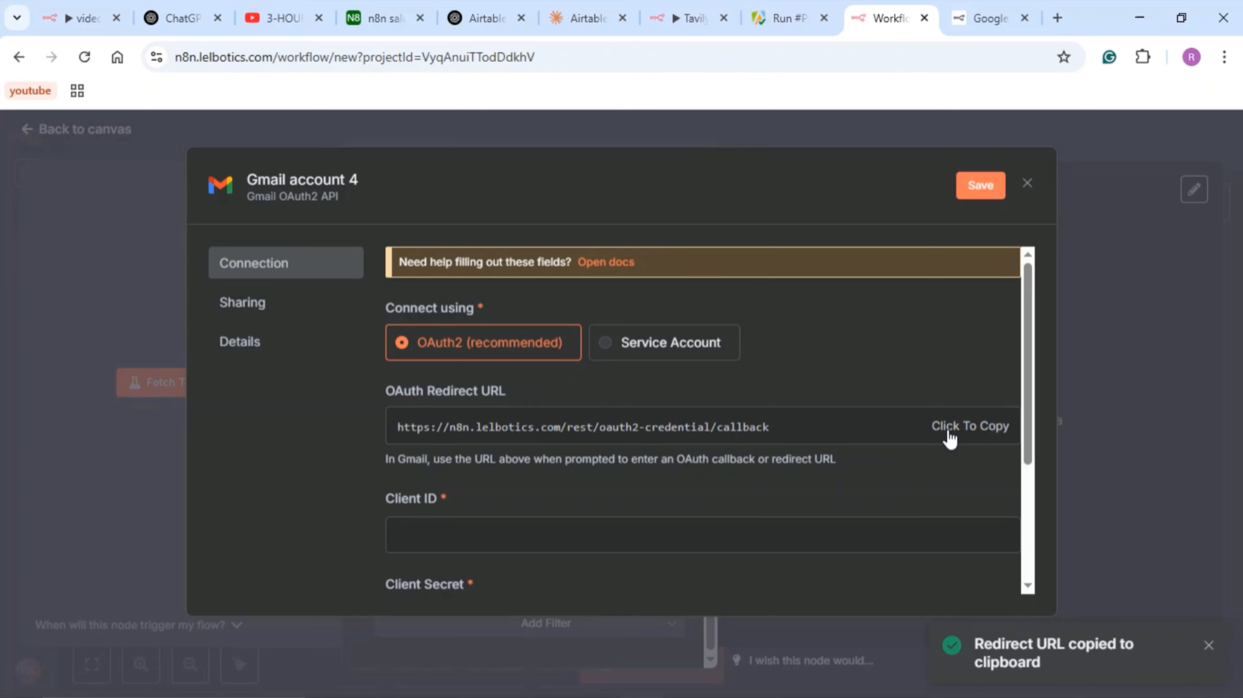
mouse_move(731, 679)
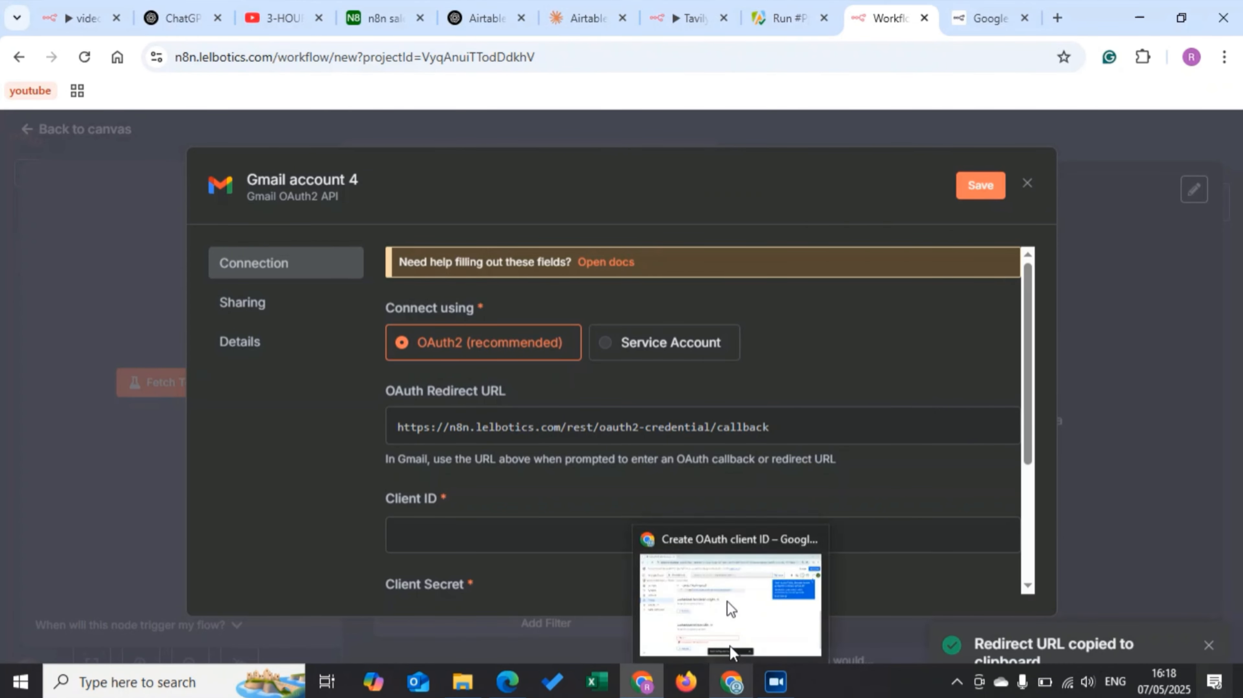
left_click(731, 625)
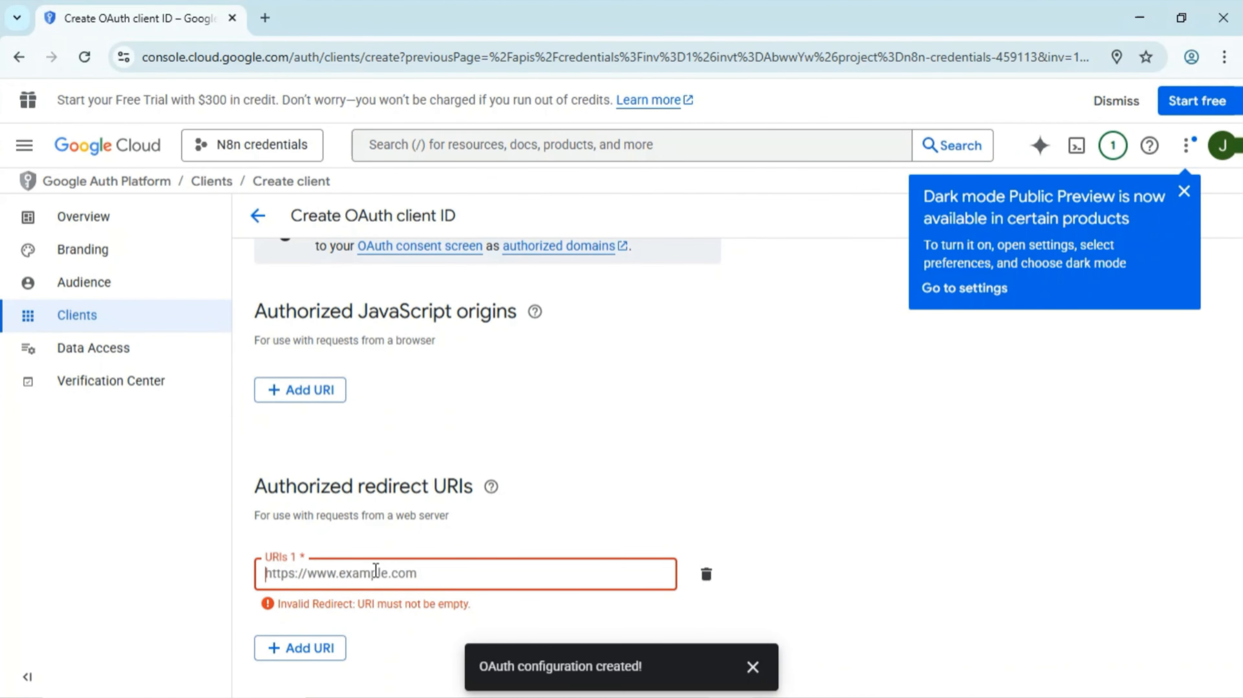
- Paste the n8n redirect URL as an authorized redirect URI and create Web client 1
key("ctrl+v")
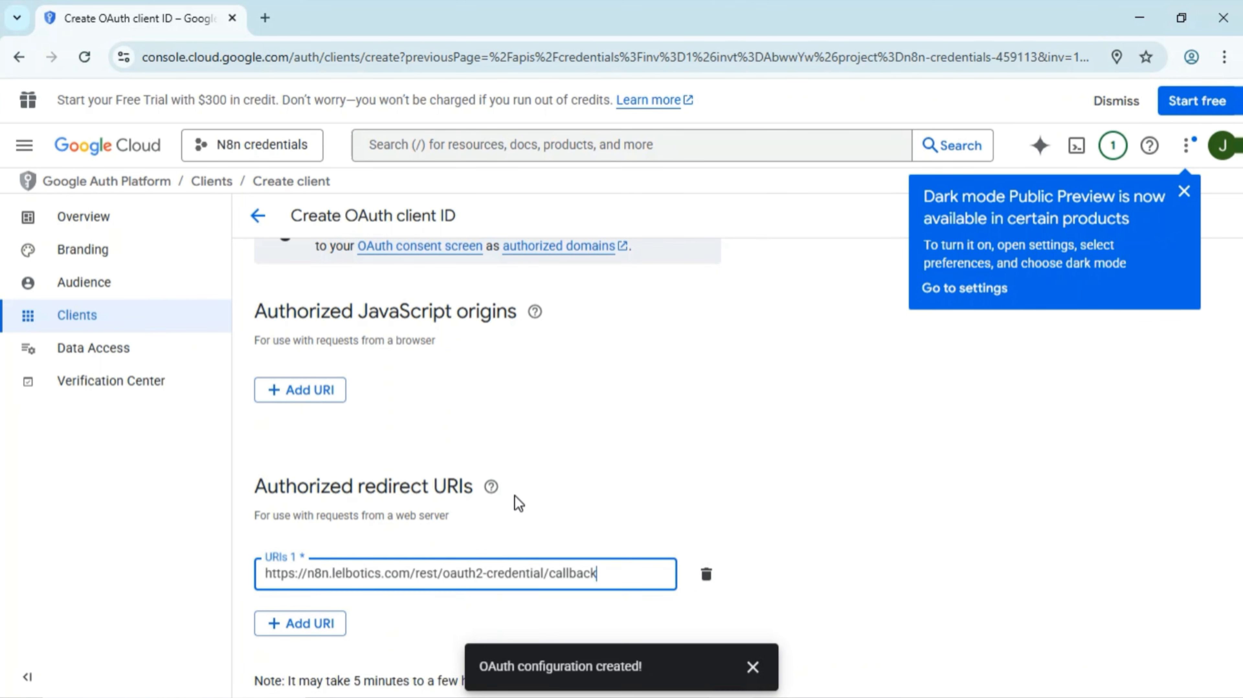
scroll(514, 495, "down", 1)
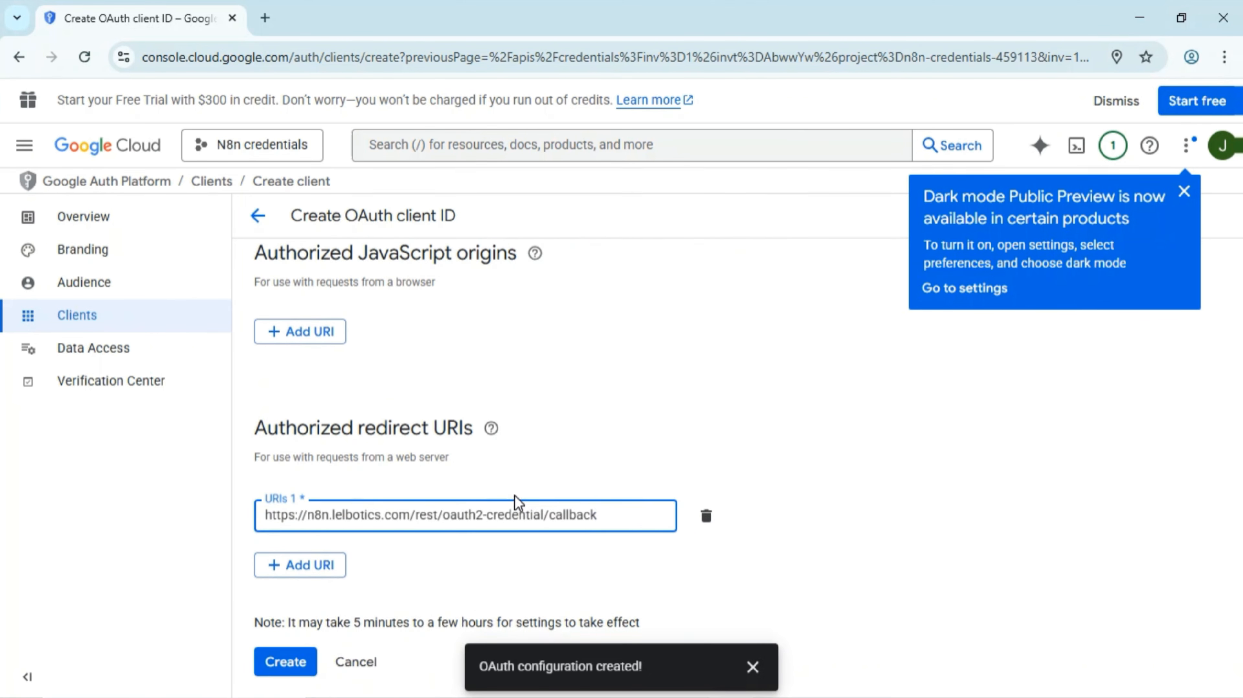
left_click(293, 666)
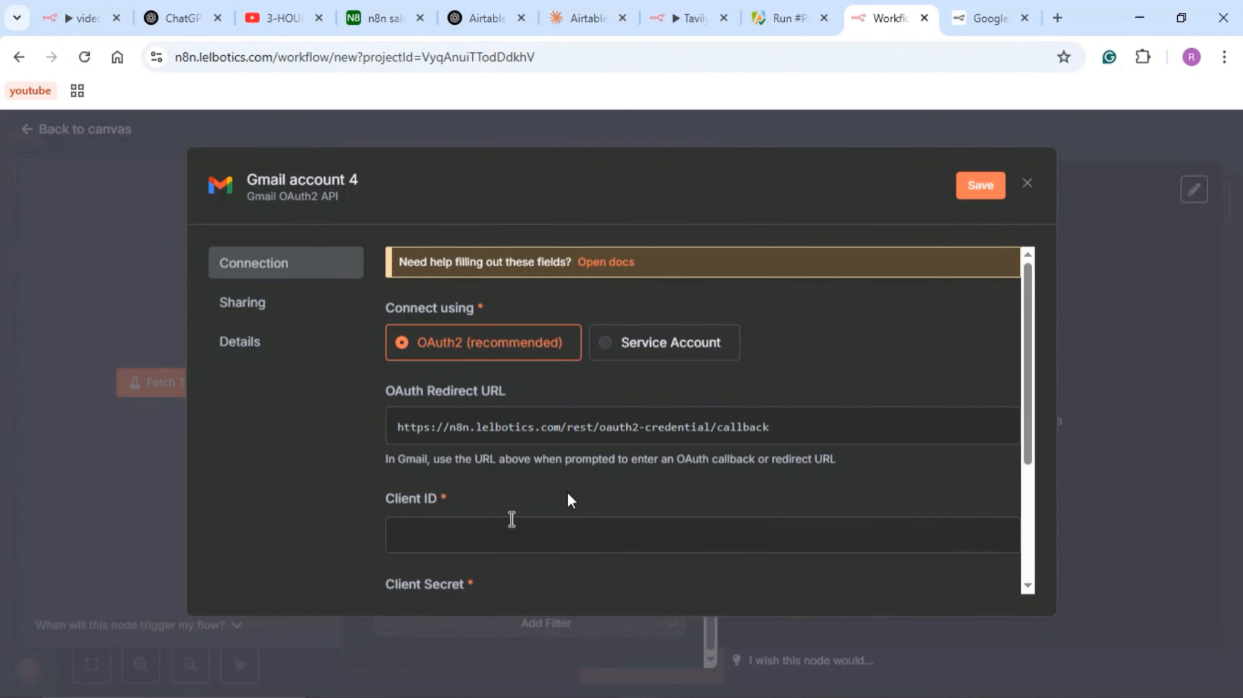
- Scroll down the Gmail account 4 credential dialog to reach its Client ID and Secret fields
scroll(494, 517, "down", 3)
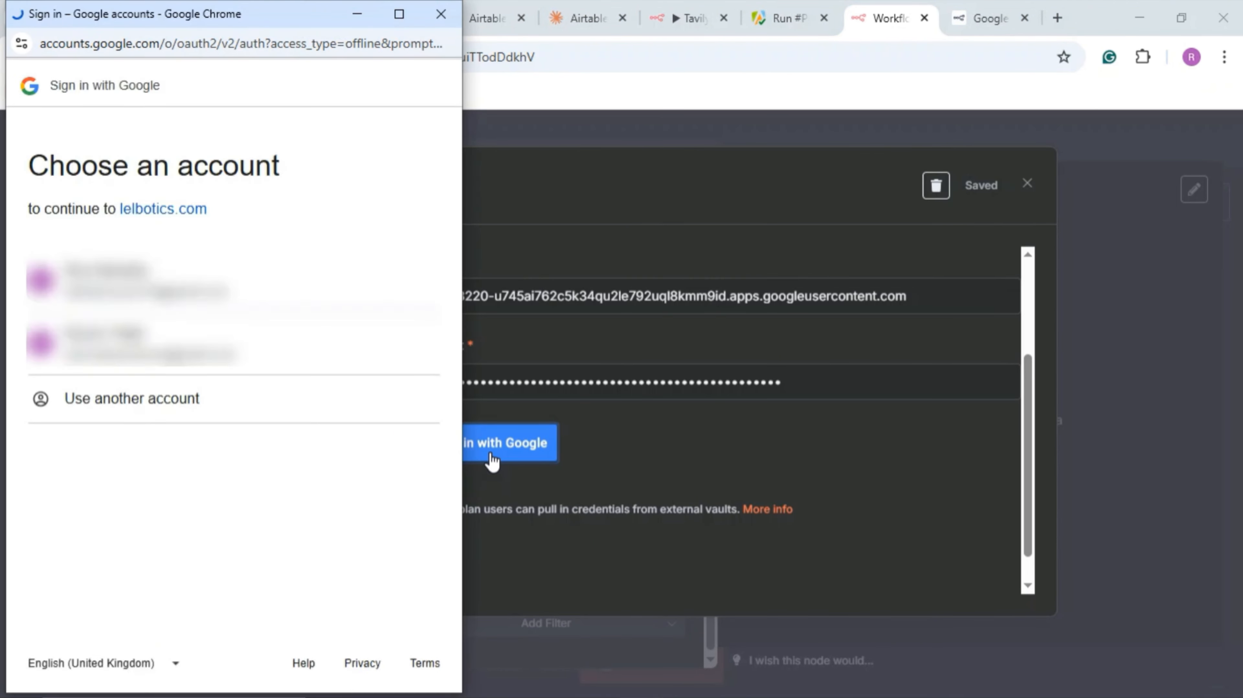
- Authorize with a different Google account past the unverified-app warning, then return to the My workflow 11 canvas
left_click(161, 402)
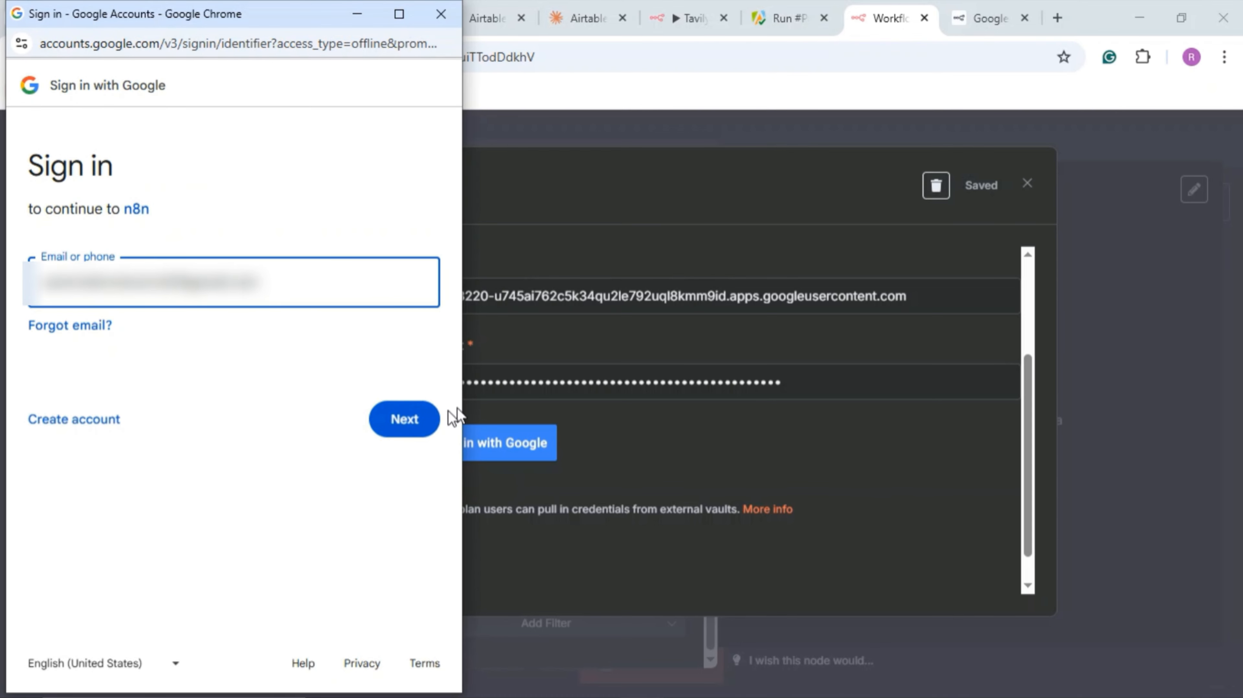
left_click(416, 431)
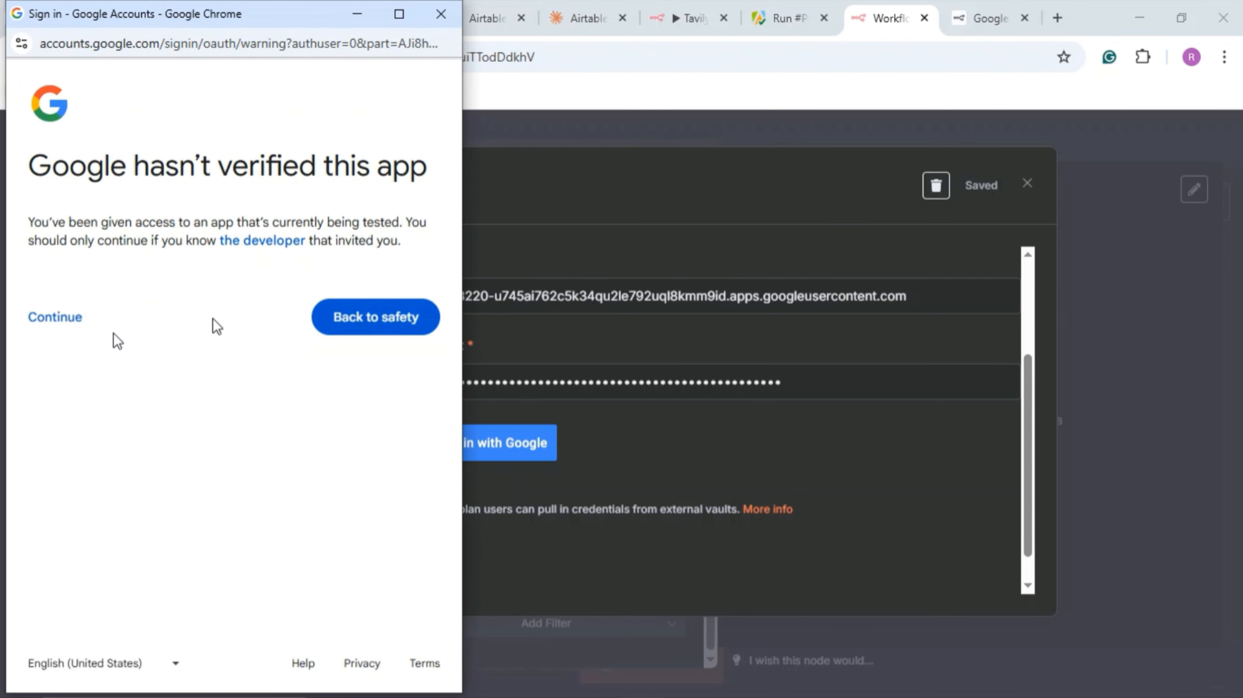
left_click(71, 324)
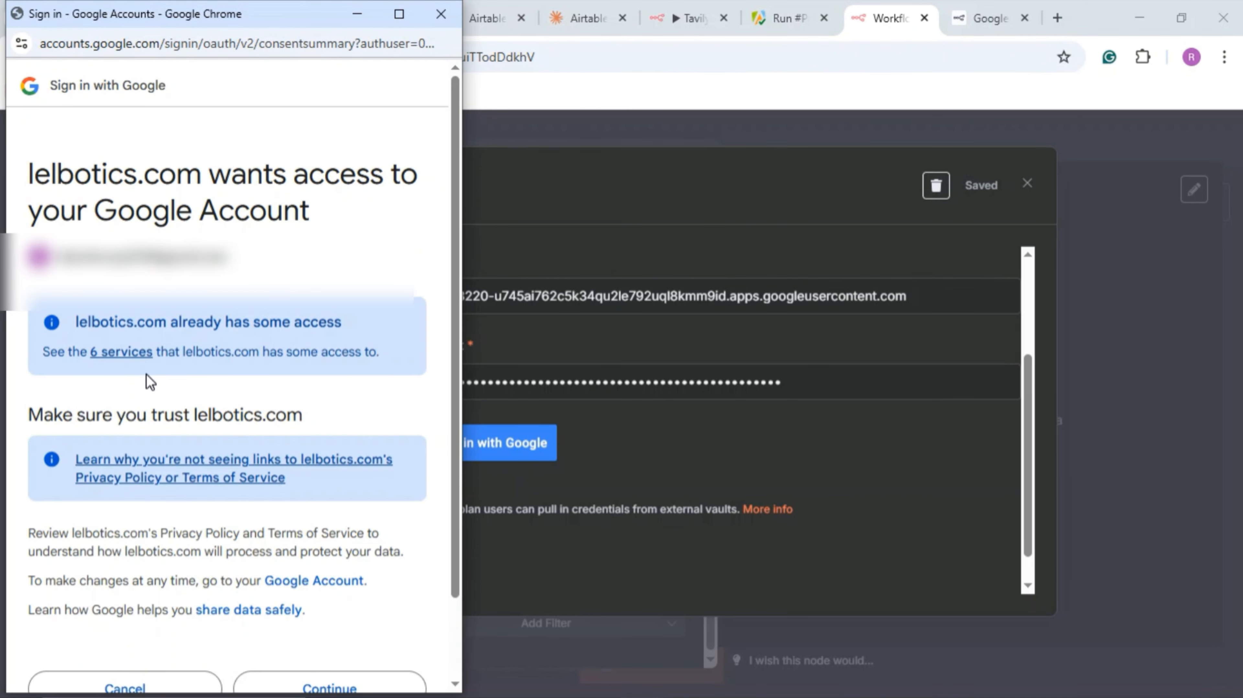
scroll(147, 379, "down", 2)
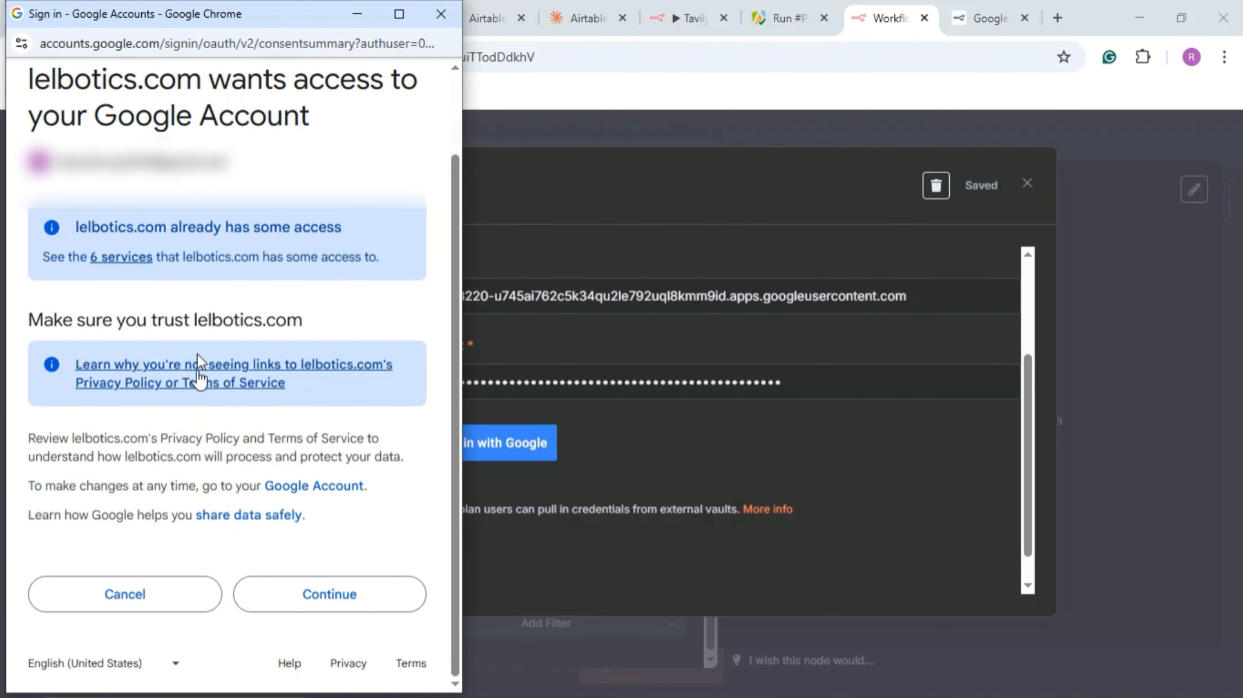
scroll(245, 316, "up", 1)
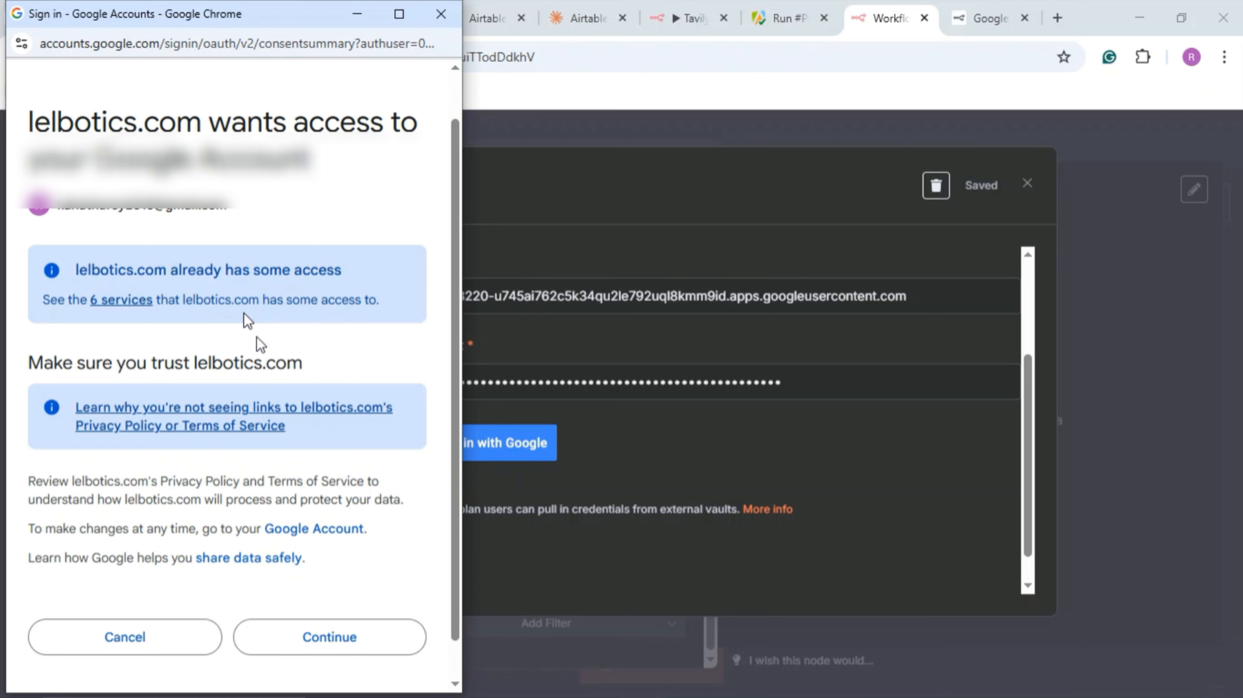
left_click(328, 636)
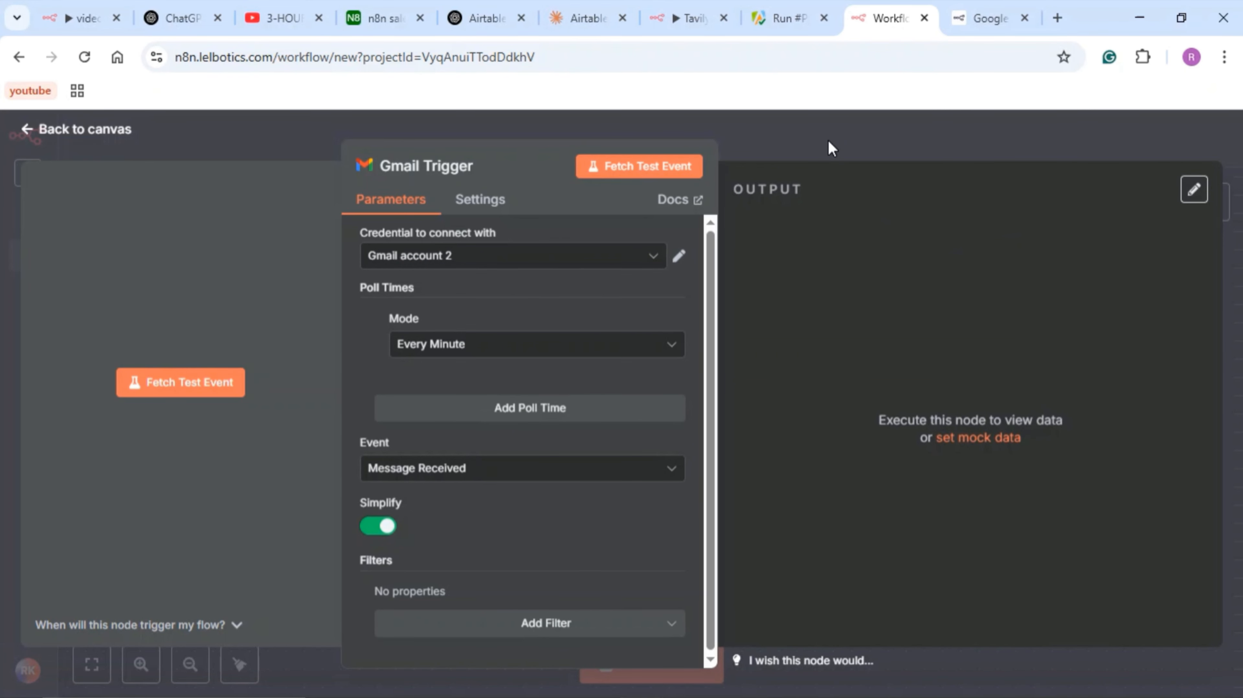
left_click(827, 140)
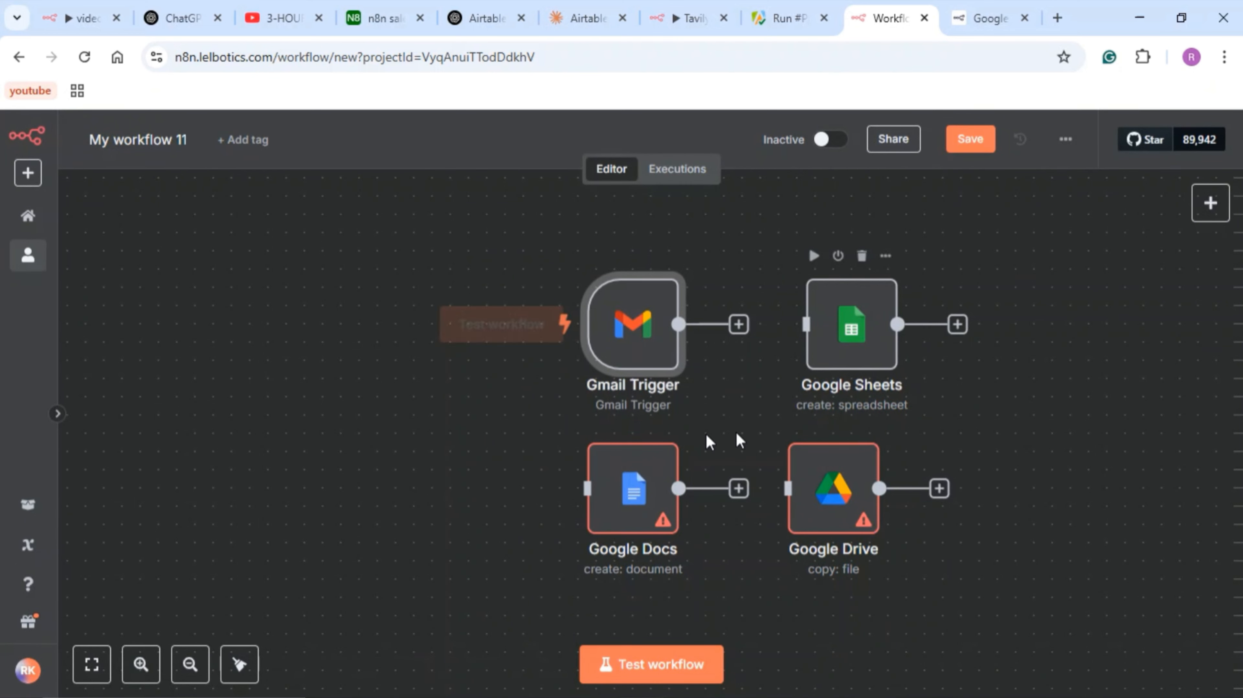